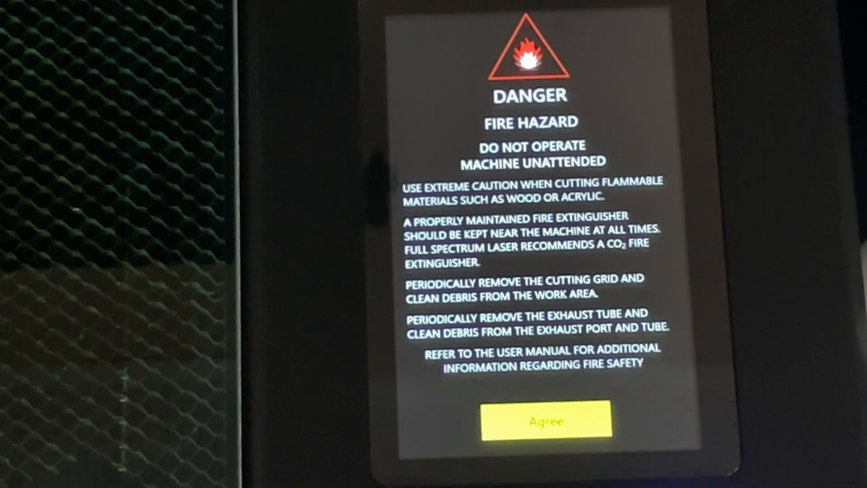
# - Accept the fire hazard warning and jog the laser head to X 3.20 in
pyautogui.click(546, 421)
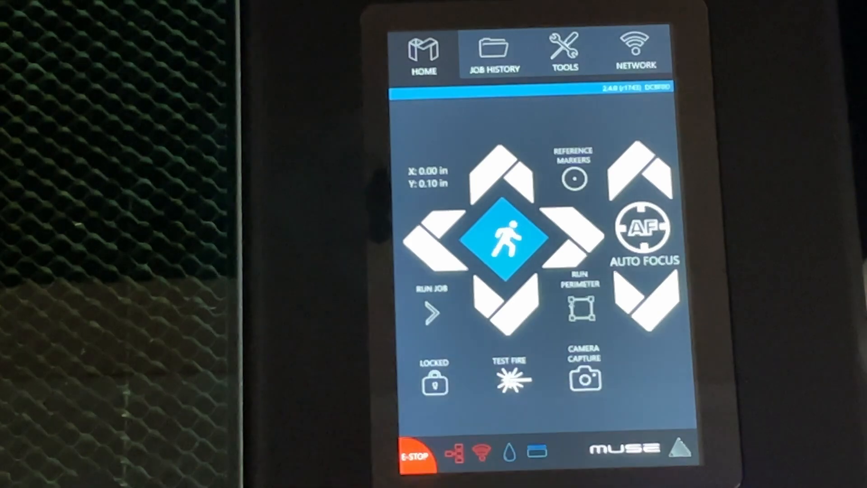
pyautogui.click(434, 239)
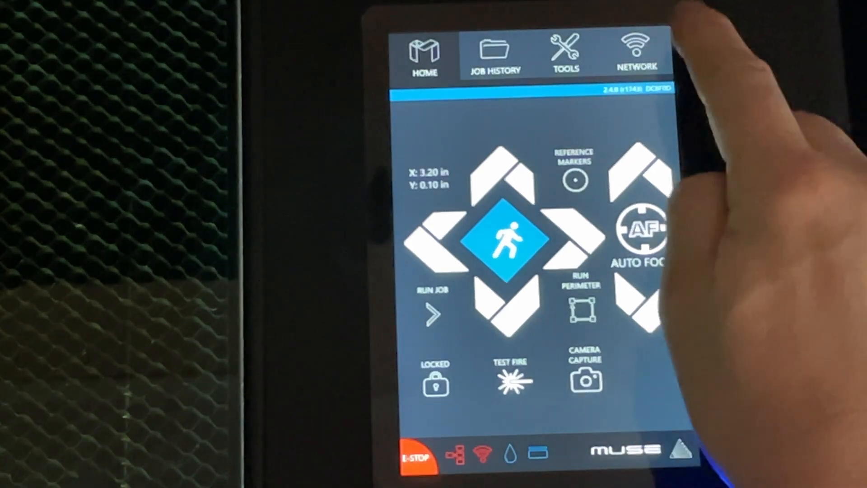
# - Connect the laser to the MIDNIGHT4 wireless network and return to the home screen
pyautogui.click(632, 52)
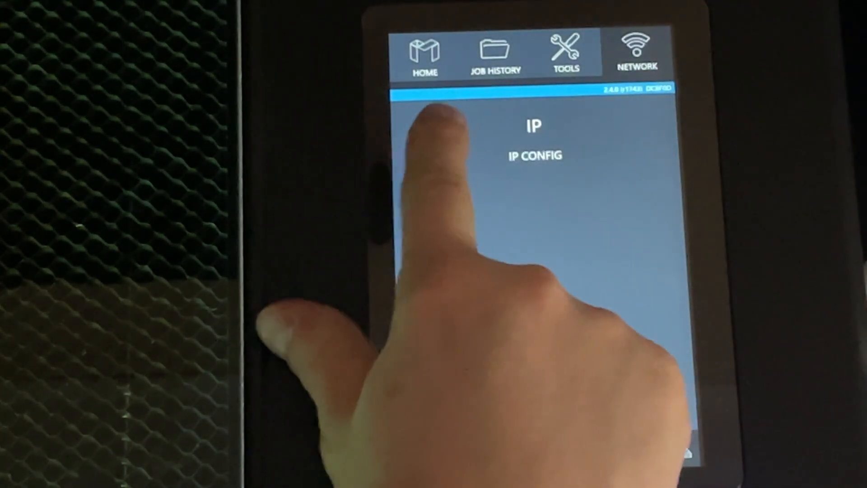
pyautogui.click(446, 131)
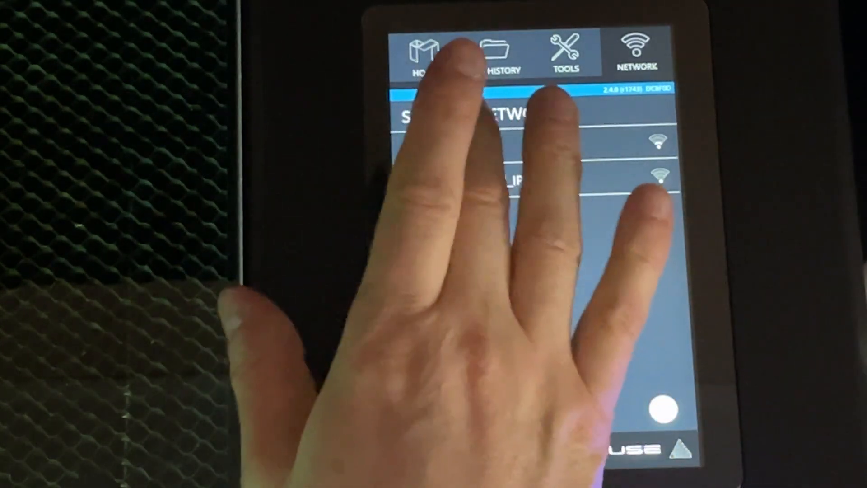
pyautogui.click(520, 147)
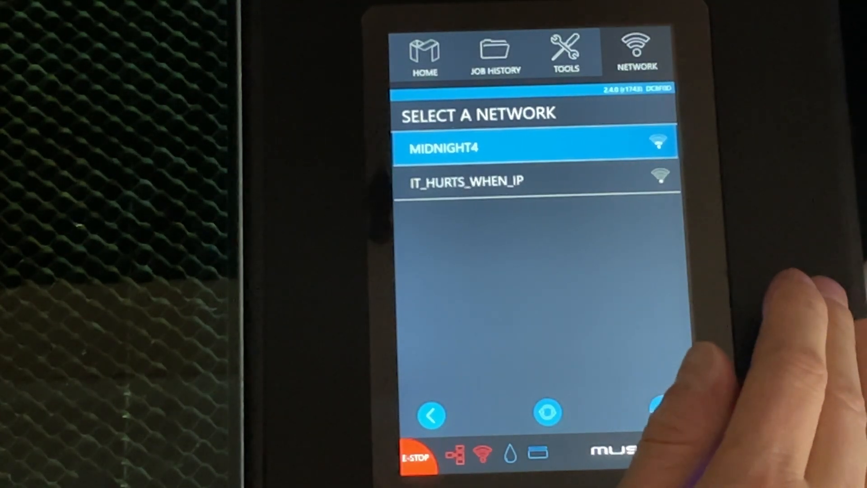
pyautogui.click(661, 410)
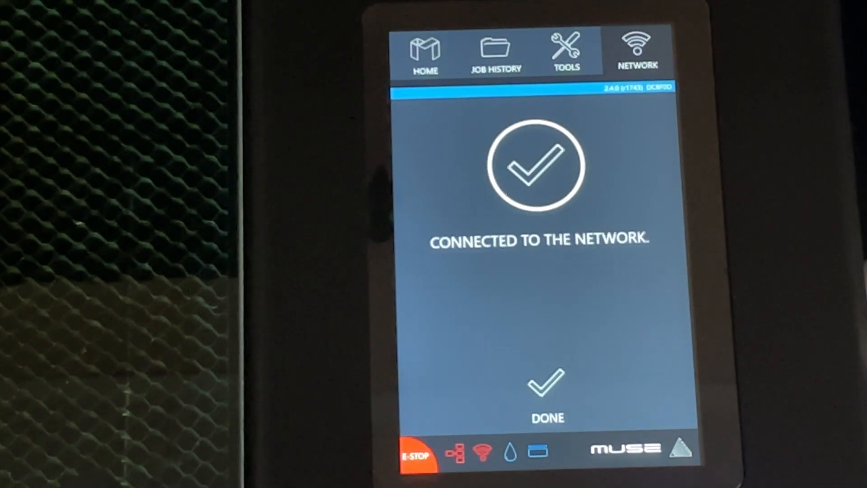
pyautogui.click(424, 55)
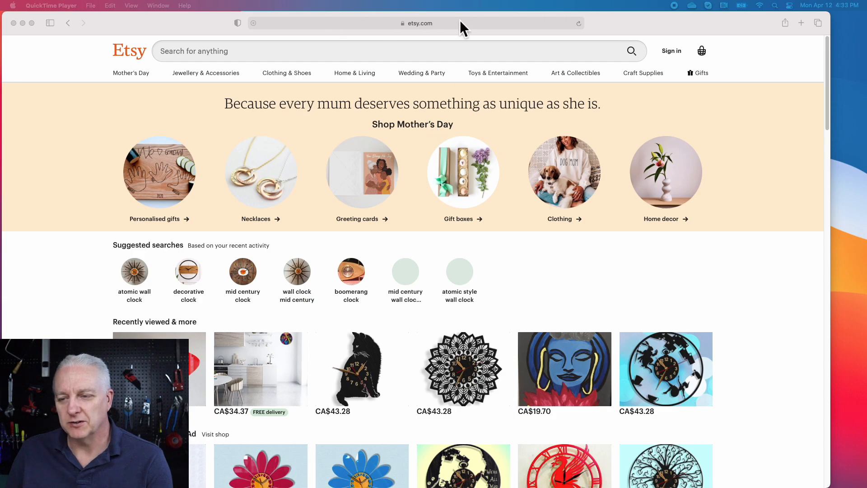
# - Load the laser's control page at fsl.local in the browser
pyautogui.click(447, 22)
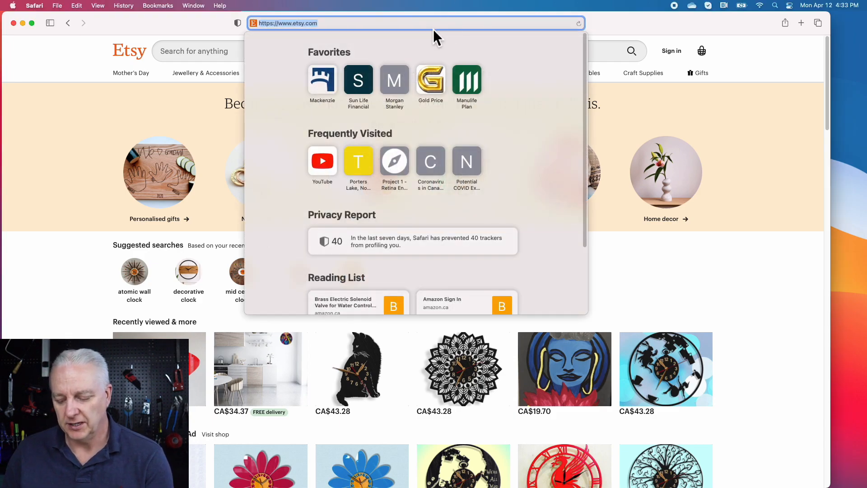
pyautogui.write('fsl.local')
pyautogui.press('Return')
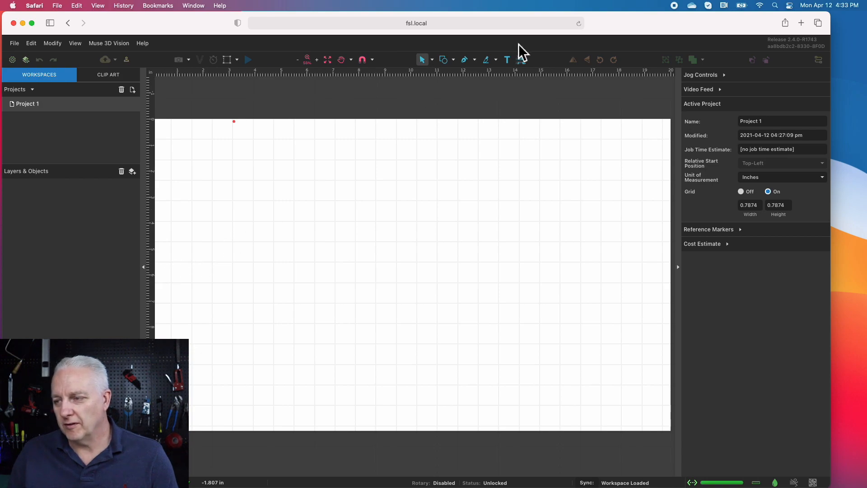
# - Switch to Inkscape and convert the Hello and World text objects to paths
pyautogui.moveTo(632, 31)
pyautogui.mouseDown()
pyautogui.moveTo(655, 25)
pyautogui.moveTo(632, 25)
pyautogui.mouseUp()
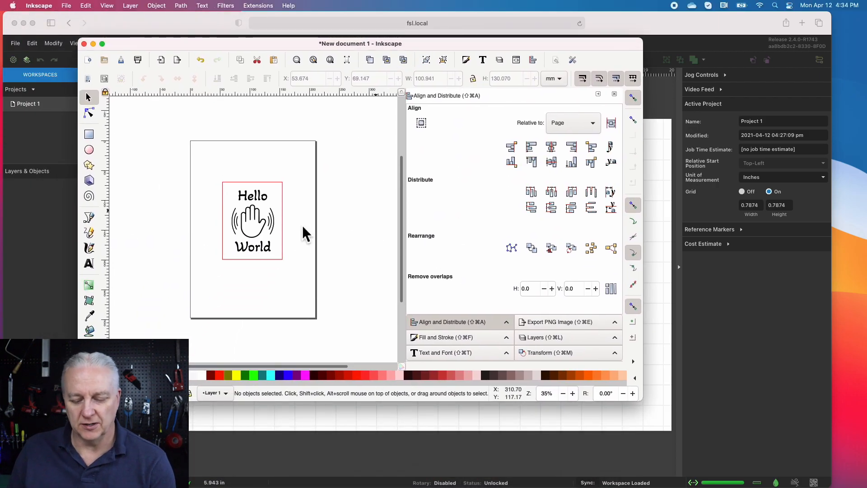
pyautogui.scroll(3, 281, 256)
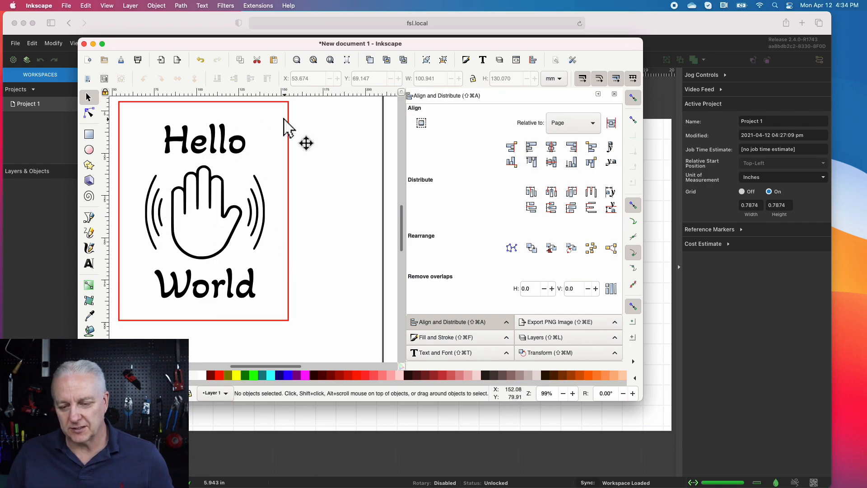
pyautogui.moveTo(273, 366); pyautogui.dragTo(261, 374)
pyautogui.moveTo(403, 223)
pyautogui.mouseDown()
pyautogui.moveTo(408, 213)
pyautogui.moveTo(408, 224)
pyautogui.mouseUp()
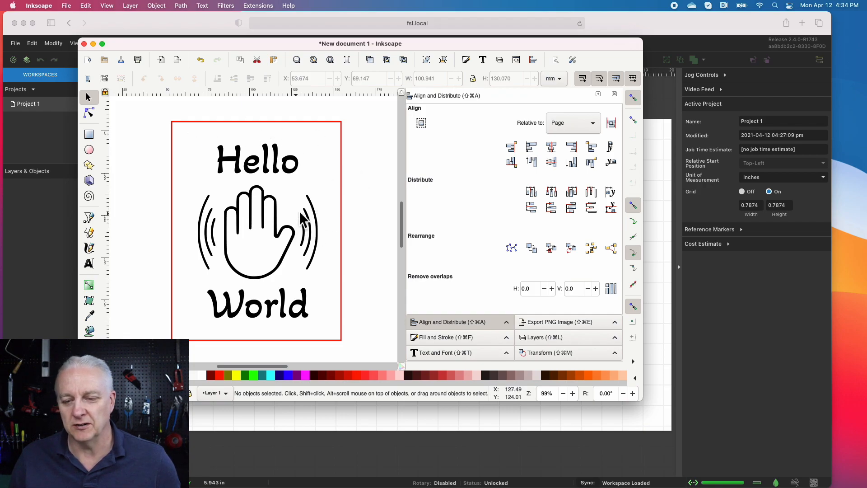
pyautogui.click(276, 171)
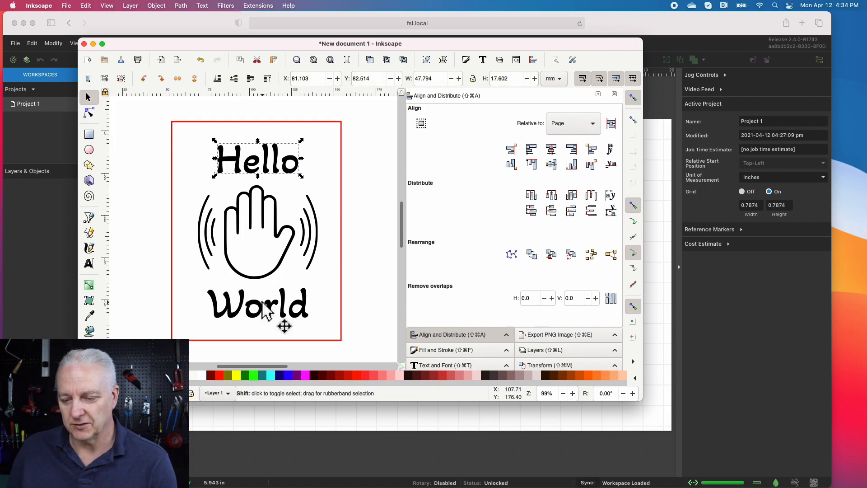
pyautogui.keyDown('shift'); pyautogui.click(271, 313); pyautogui.keyUp('shift')
pyautogui.click(181, 5)
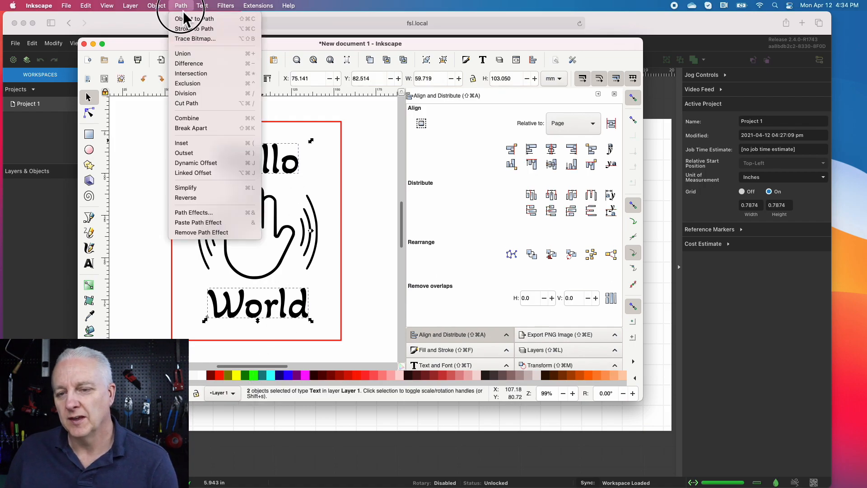
pyautogui.click(191, 27)
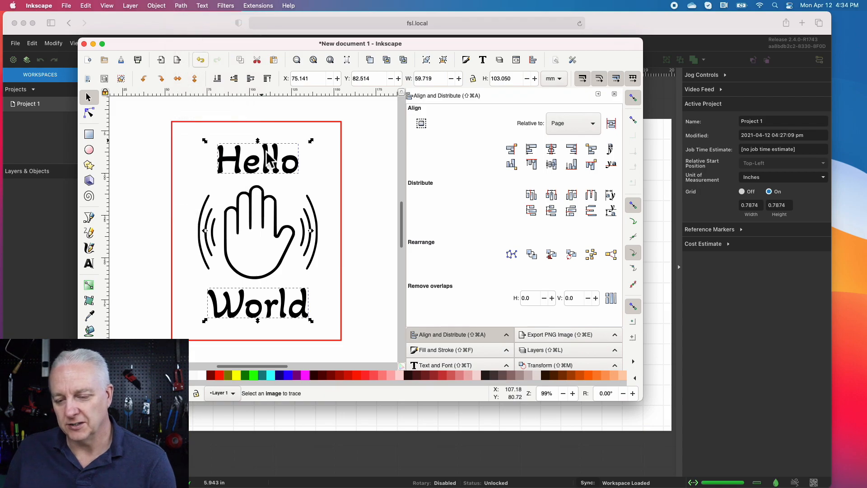
pyautogui.click(165, 297)
# - Combine all the individual letter paths of Hello and World into a single path
pyautogui.click(89, 113)
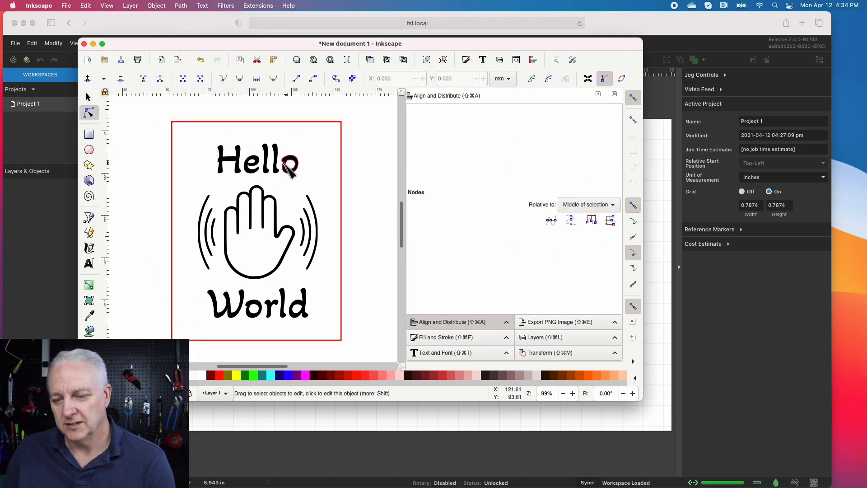
pyautogui.click(290, 164)
pyautogui.keyDown('shift'); pyautogui.click(226, 159); pyautogui.keyUp('shift')
pyautogui.keyDown('shift'); pyautogui.click(253, 164); pyautogui.keyUp('shift')
pyautogui.keyDown('shift'); pyautogui.click(265, 160); pyautogui.keyUp('shift')
pyautogui.keyDown('shift'); pyautogui.click(275, 162); pyautogui.keyUp('shift')
pyautogui.keyDown('shift'); pyautogui.click(284, 305); pyautogui.keyUp('shift')
pyautogui.keyDown('shift'); pyautogui.click(302, 307); pyautogui.keyUp('shift')
pyautogui.keyDown('shift'); pyautogui.click(270, 307); pyautogui.keyUp('shift')
pyautogui.keyDown('shift'); pyautogui.click(256, 310); pyautogui.keyUp('shift')
pyautogui.keyDown('shift'); pyautogui.click(236, 317); pyautogui.keyUp('shift')
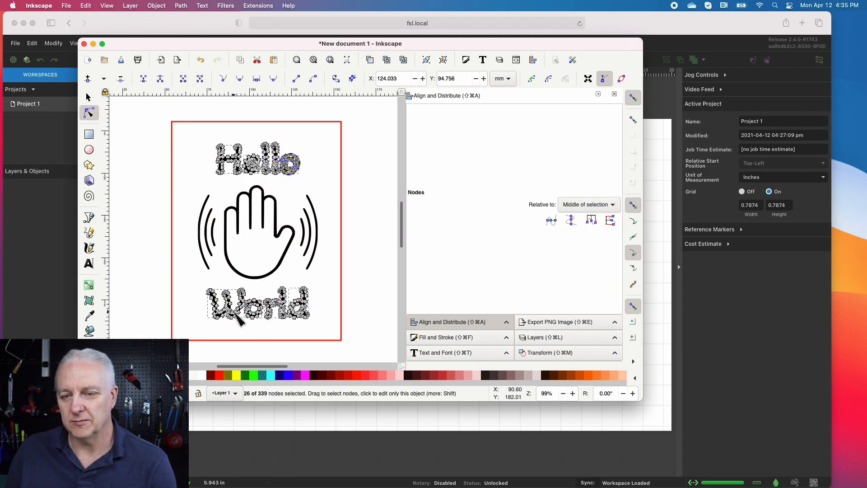
pyautogui.click(181, 6)
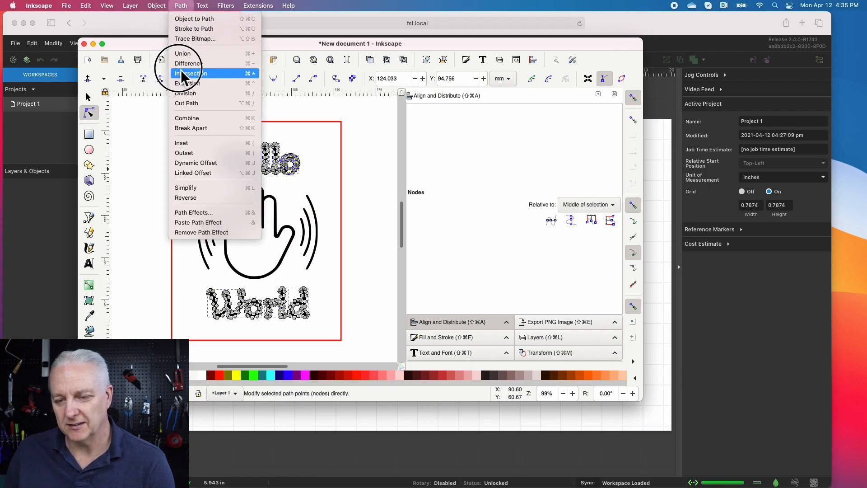
pyautogui.click(192, 119)
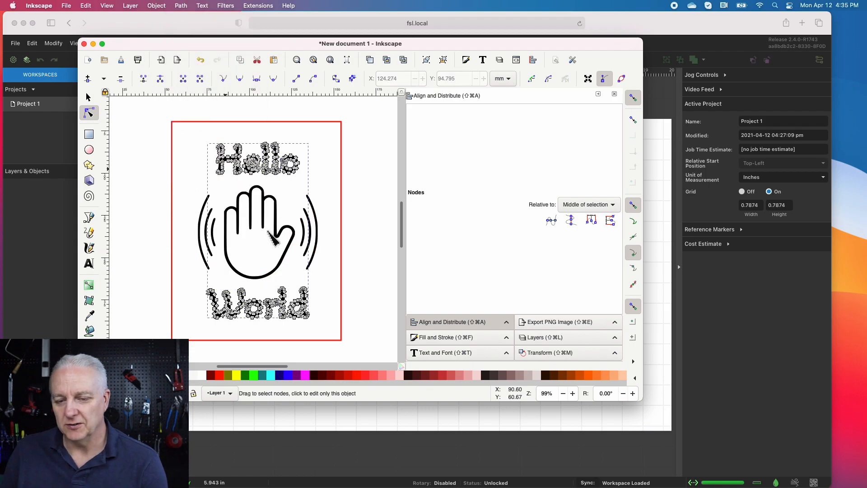
pyautogui.click(146, 222)
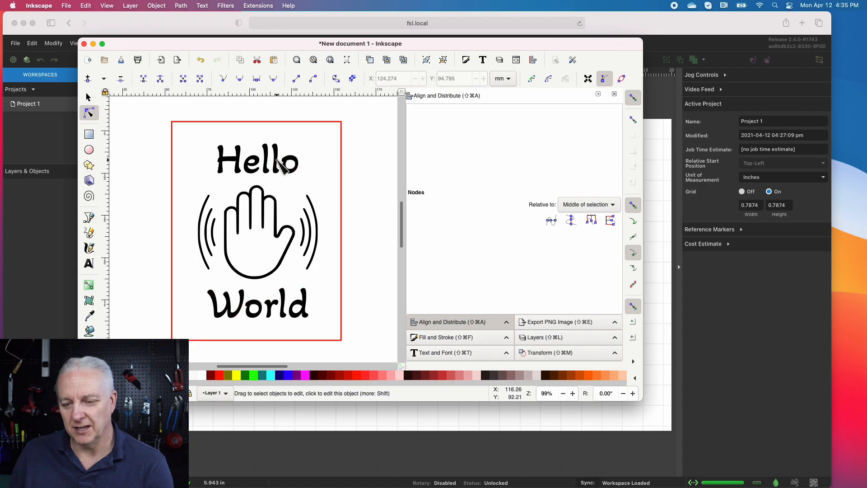
# - Check the waving hand for linked clones and examine the red border rectangle around the design
pyautogui.click(267, 221)
pyautogui.hotkey('shift', 'alt', 'd')
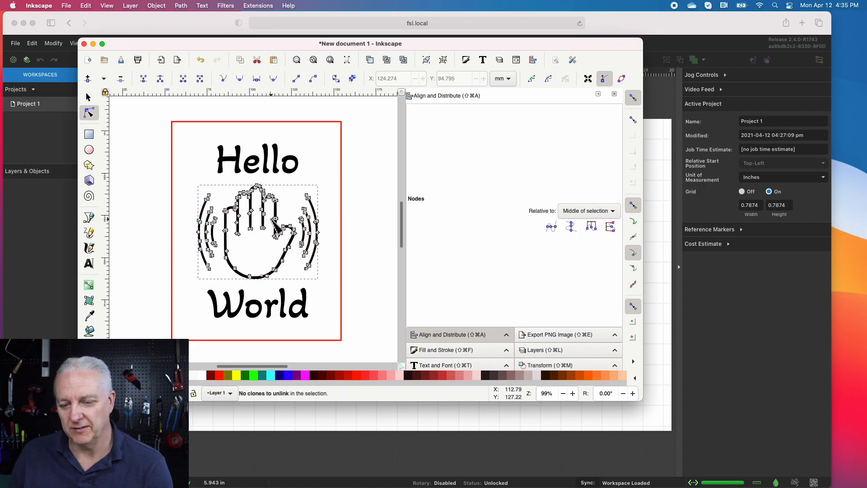
pyautogui.click(164, 216)
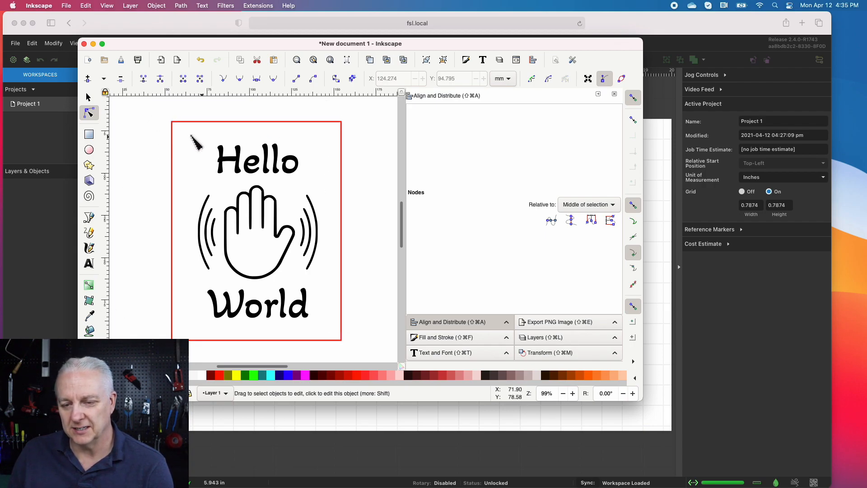
pyautogui.click(191, 123)
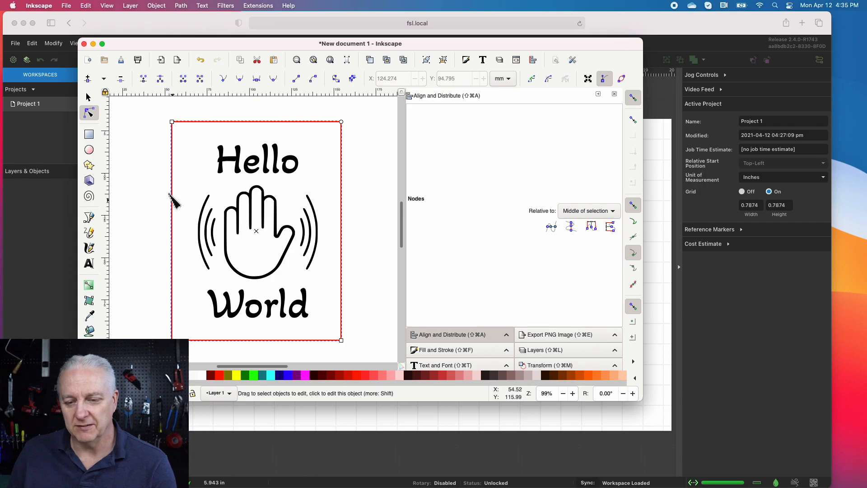
pyautogui.click(133, 153)
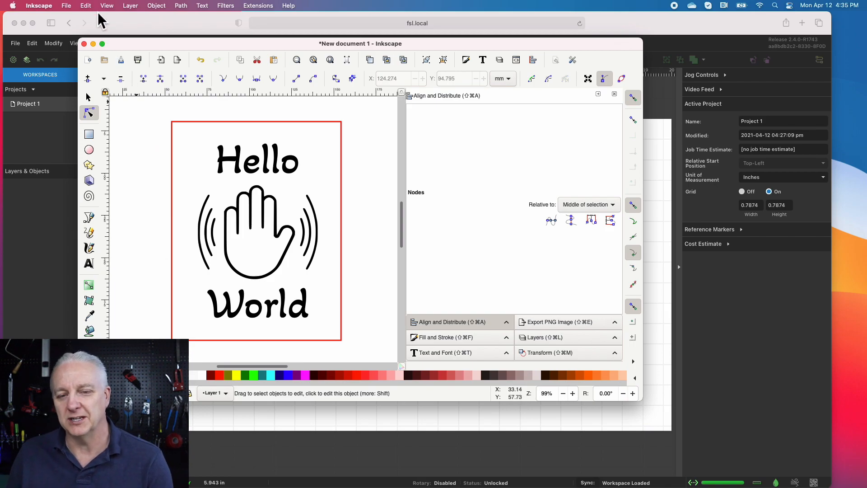
# - Save a copy of the drawing as hello.pdf in Portable Document Format, keeping PDF 1.5 and embedded fonts
pyautogui.click(67, 6)
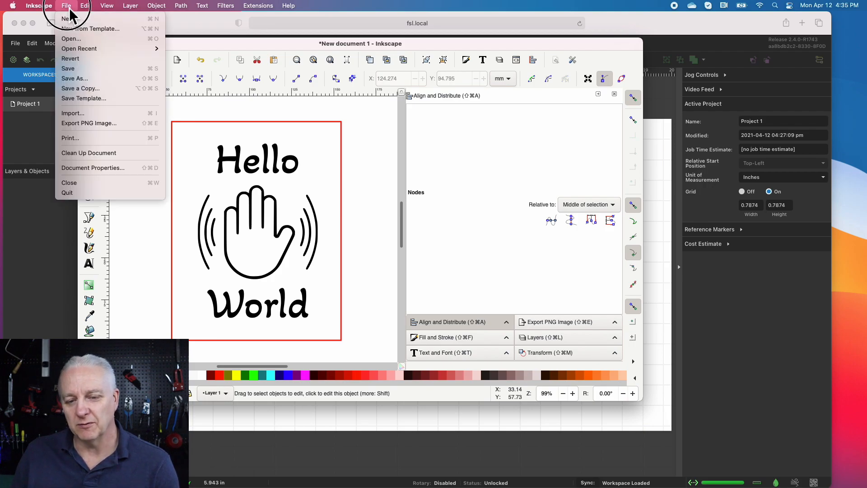
pyautogui.click(93, 88)
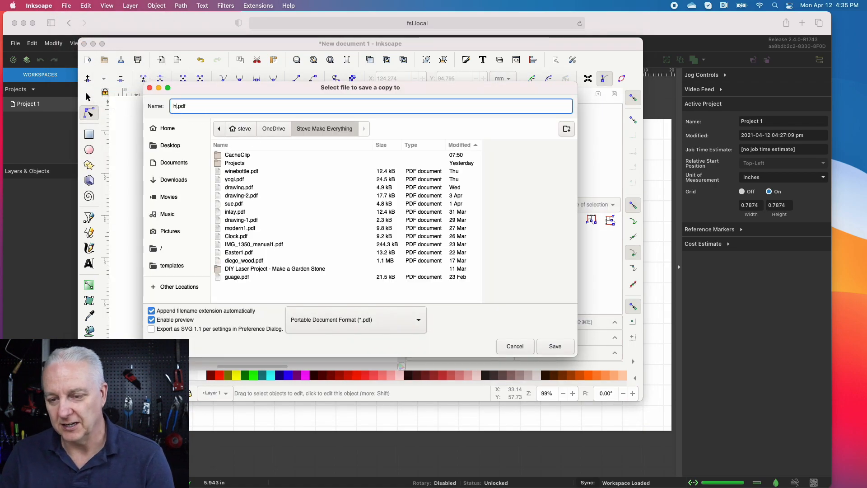
pyautogui.write('hello')
pyautogui.press('Return')
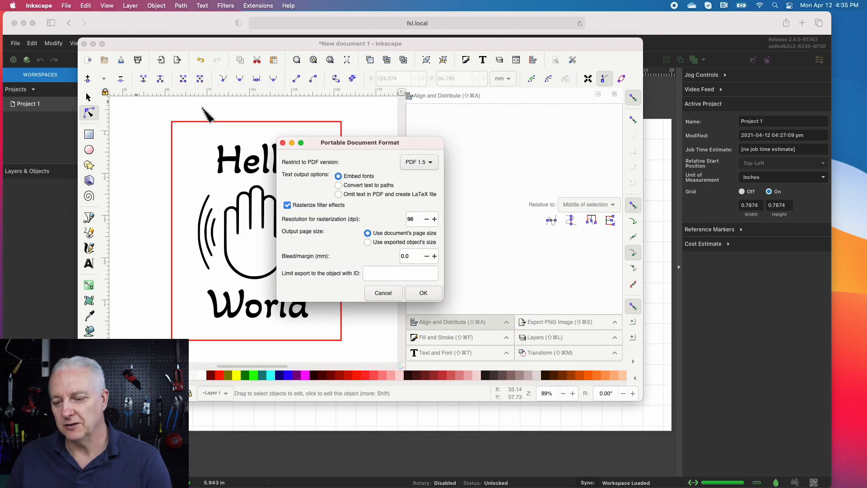
pyautogui.click(424, 293)
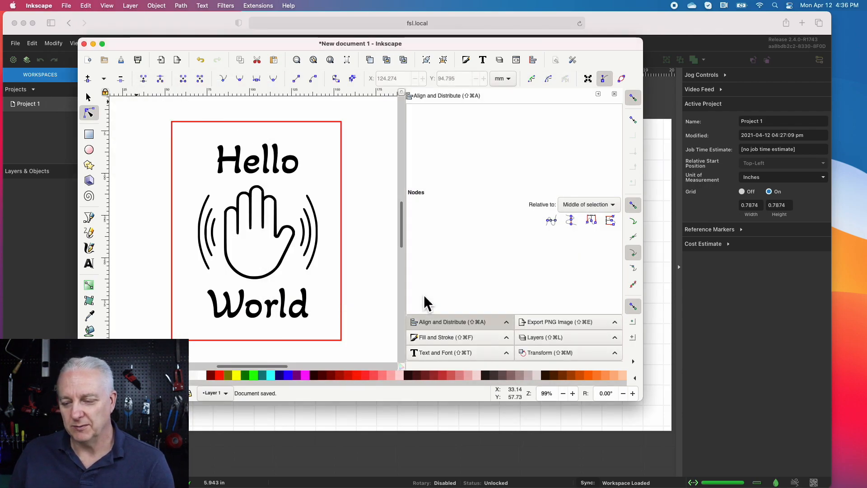
# - Switch to the laser workspace in Safari and import hello.pdf with both its vector and raster content
pyautogui.click(737, 369)
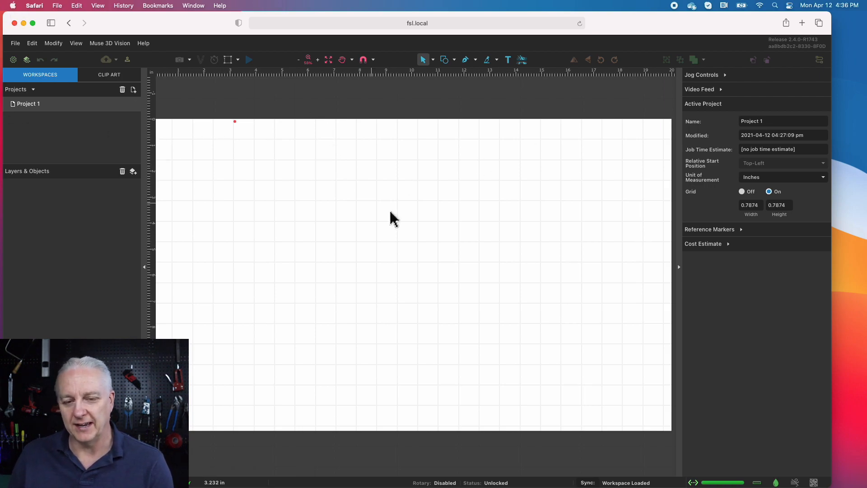
pyautogui.click(15, 43)
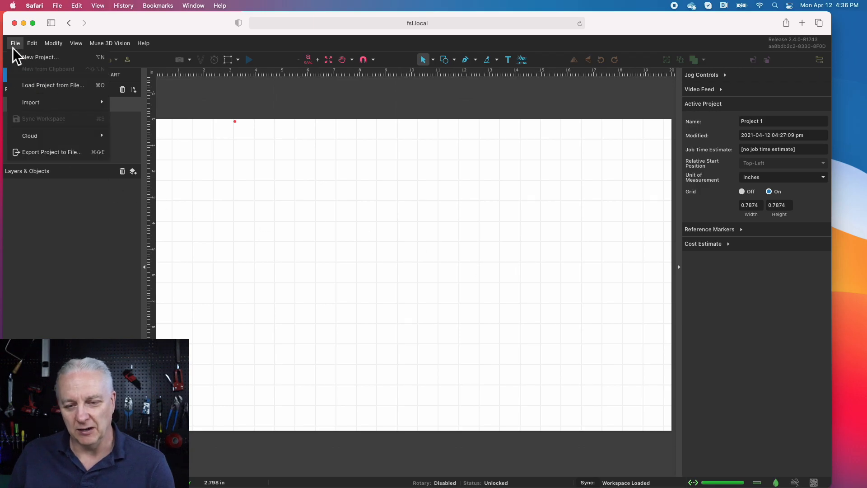
pyautogui.moveTo(28, 103)
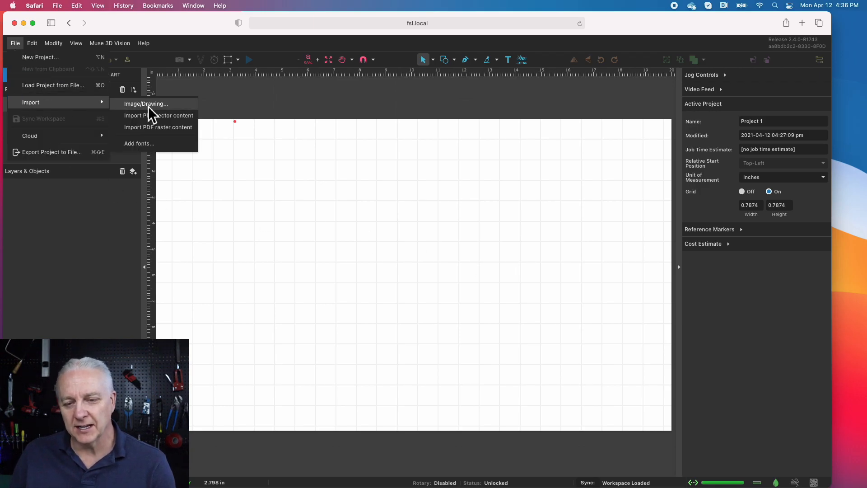
pyautogui.click(151, 108)
pyautogui.click(375, 197)
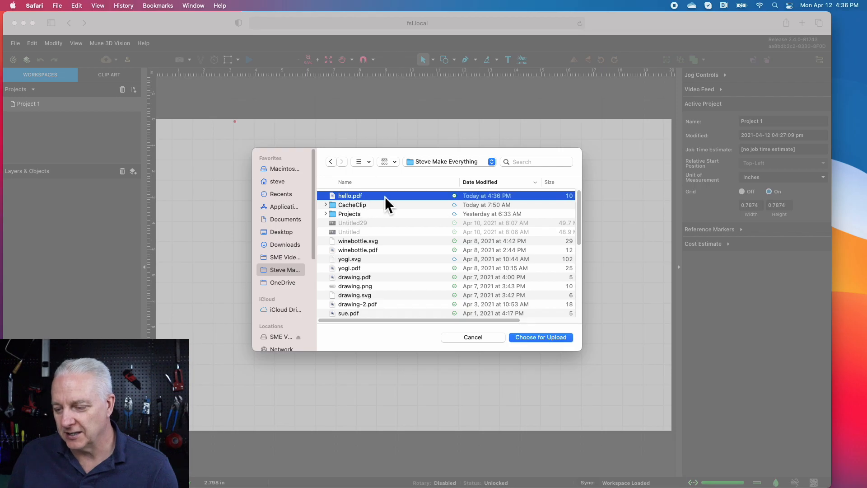
pyautogui.click(538, 340)
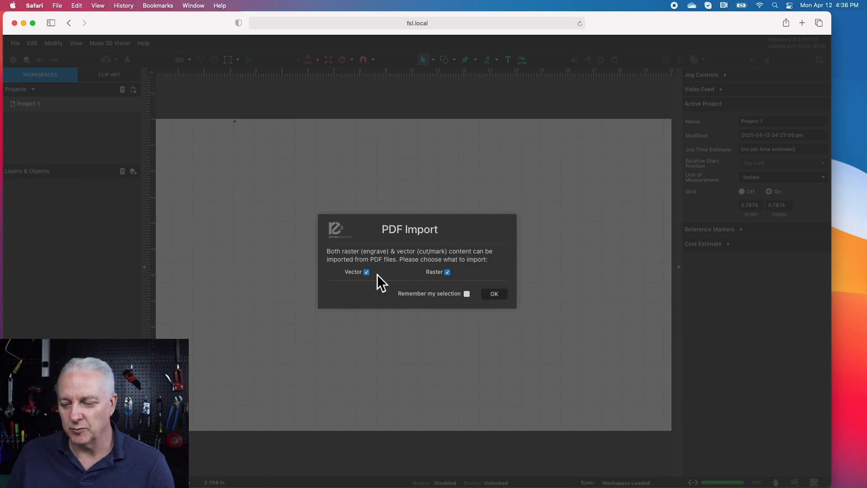
pyautogui.click(503, 297)
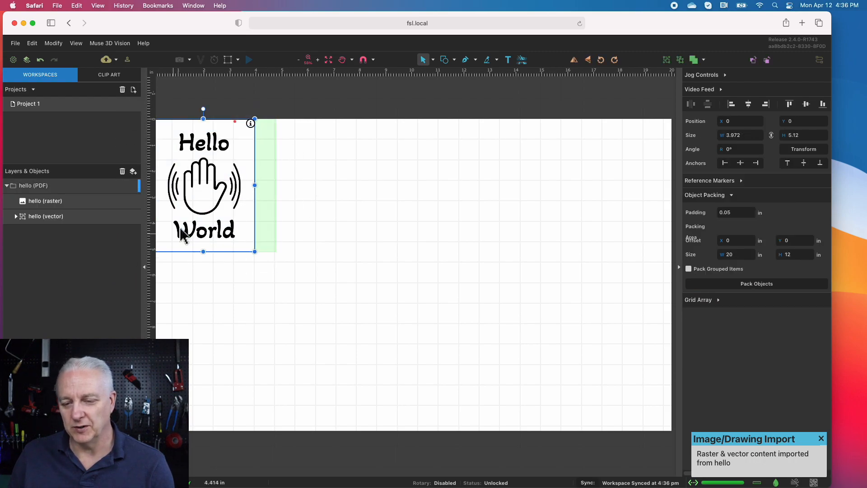
# - Move the imported Hello World artwork right and down, away from the bed's upper-left corner, and deselect it
pyautogui.moveTo(235, 217); pyautogui.dragTo(305, 255)
pyautogui.click(447, 281)
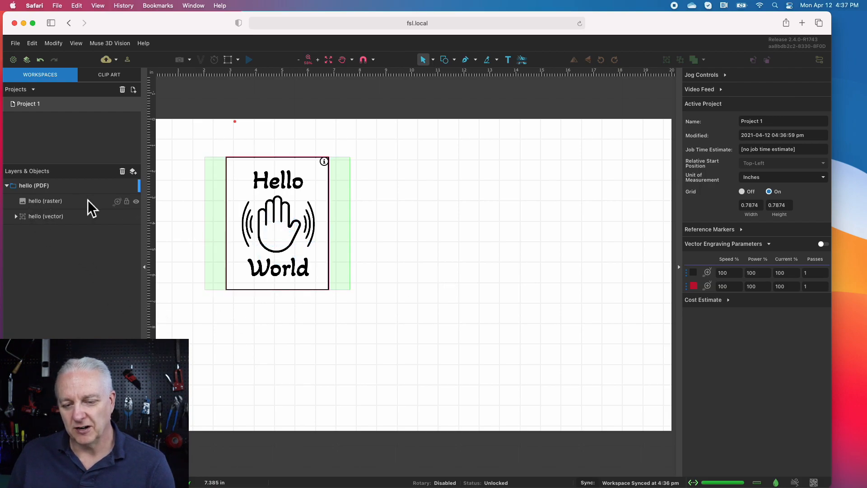
# - Hide the raster image to examine the vector outlines on their own, and show the raster again
pyautogui.click(137, 205)
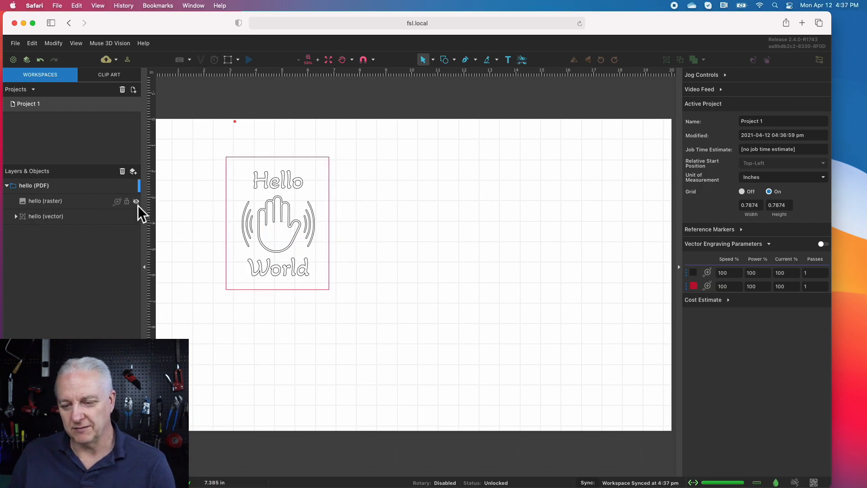
pyautogui.click(262, 277)
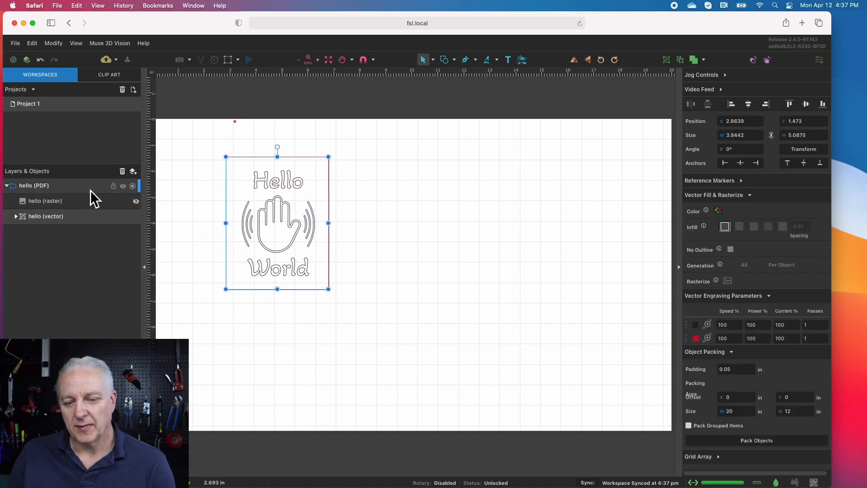
pyautogui.click(137, 204)
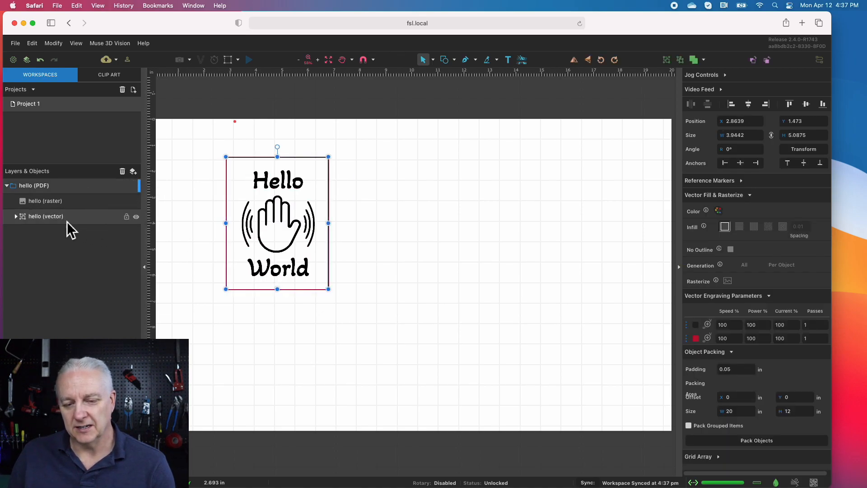
# - Hide the vector group and examine the raster's artwork and border, briefly switching the raster's visibility off and on
pyautogui.click(136, 217)
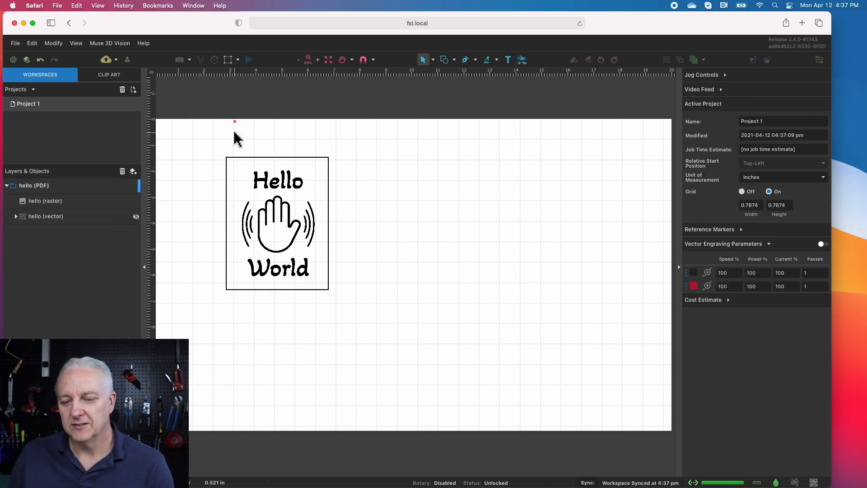
pyautogui.click(268, 162)
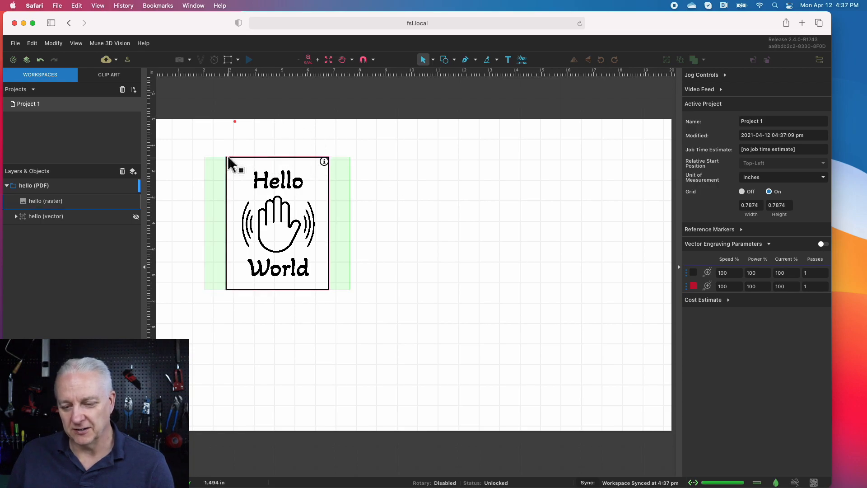
pyautogui.click(221, 174)
pyautogui.click(311, 161)
pyautogui.click(223, 185)
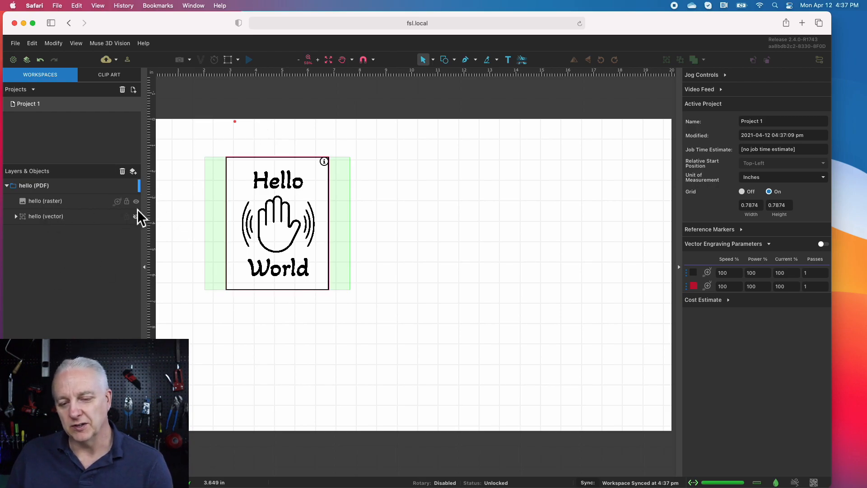
pyautogui.click(136, 202)
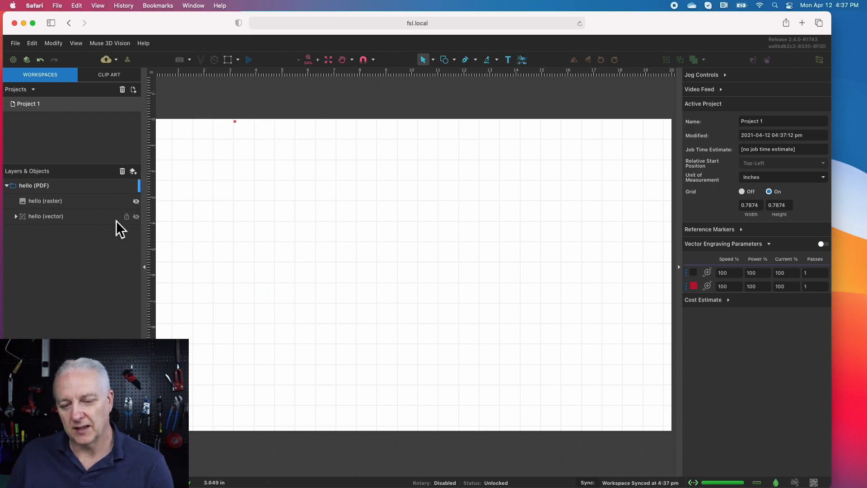
pyautogui.click(136, 202)
pyautogui.click(139, 223)
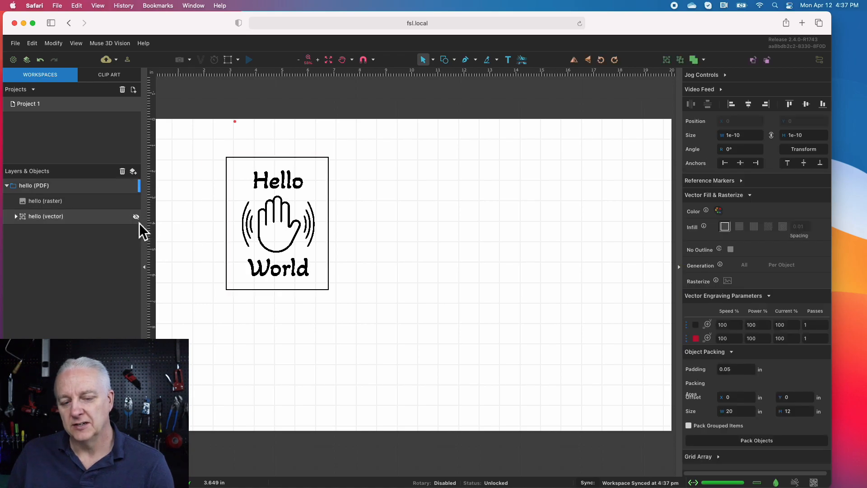
# - Expand the hello (vector) group to list its elements and inspect element0
pyautogui.click(16, 219)
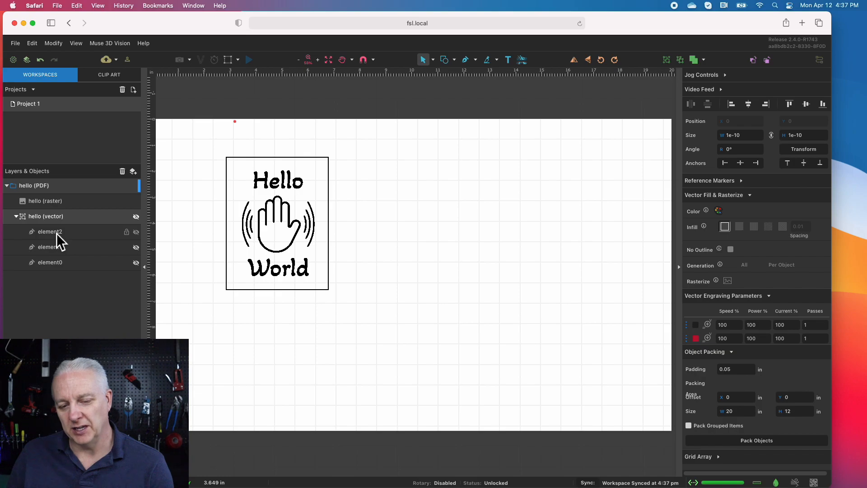
pyautogui.click(55, 266)
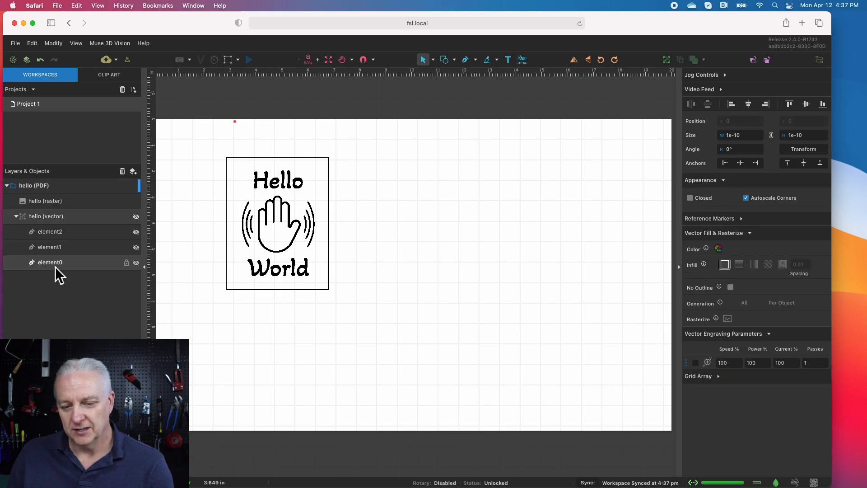
pyautogui.click(58, 265)
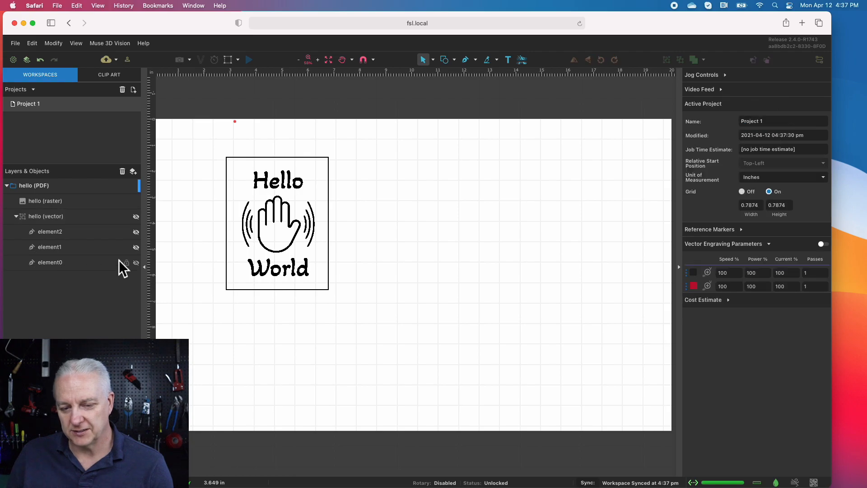
pyautogui.click(55, 263)
pyautogui.click(324, 240)
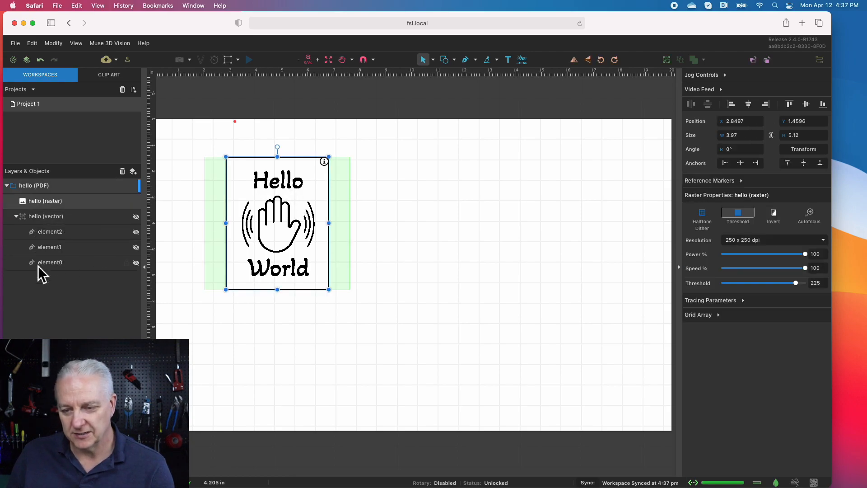
# - With the vector group shown and the raster hidden, examine element0, element1 and element2 individually, and show the raster again
pyautogui.click(137, 203)
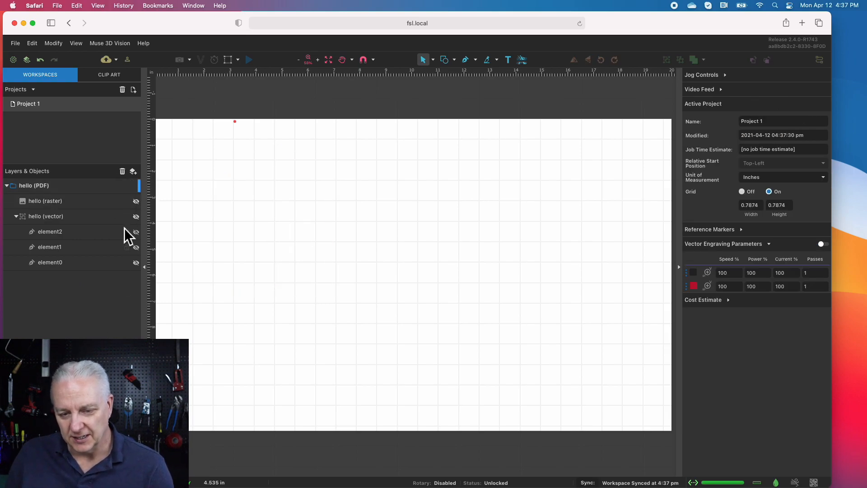
pyautogui.click(137, 218)
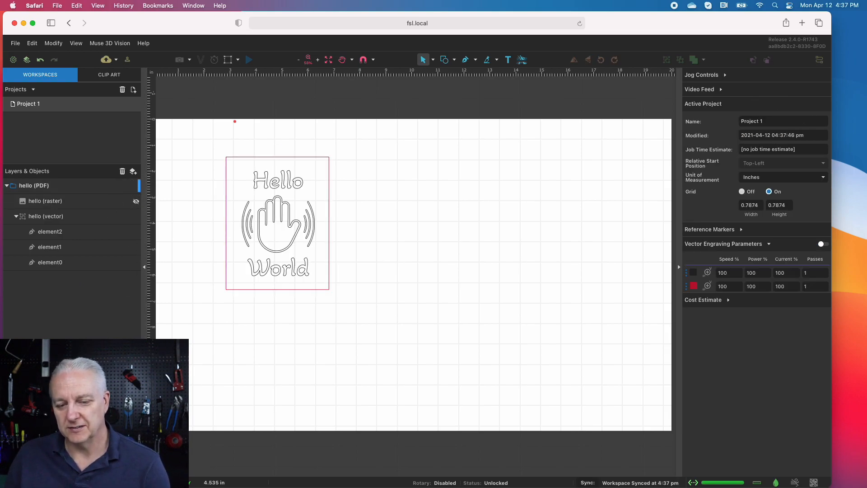
pyautogui.click(58, 265)
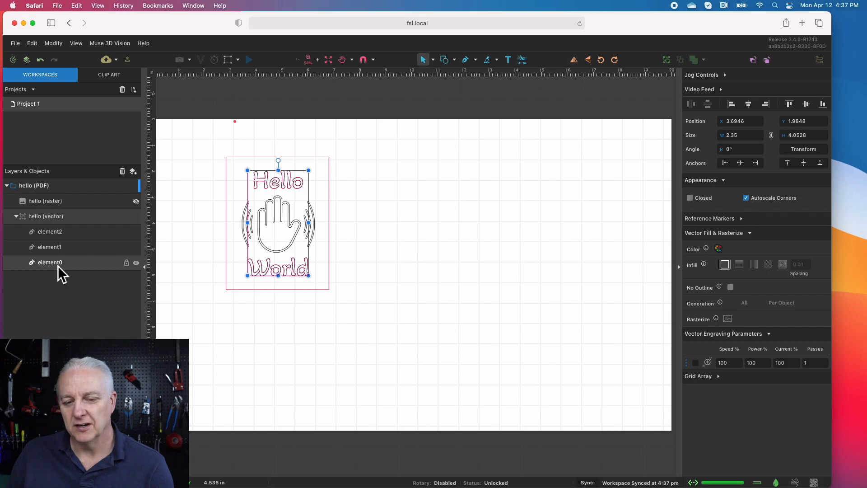
pyautogui.click(57, 248)
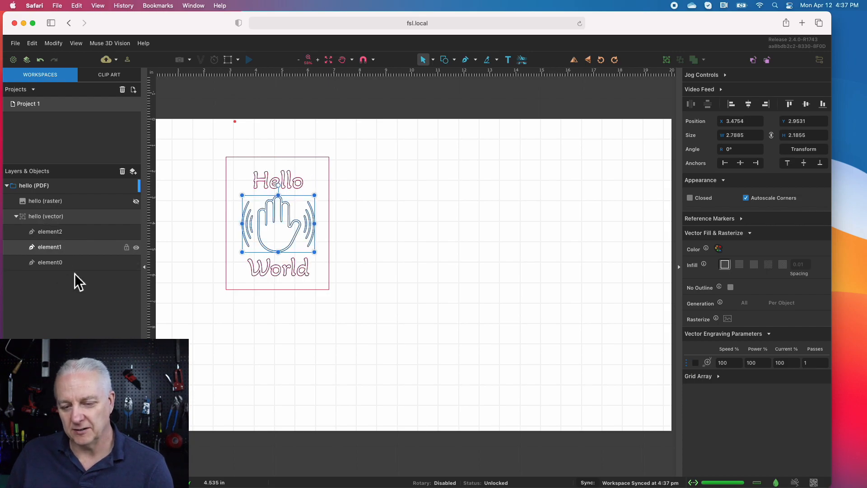
pyautogui.click(61, 237)
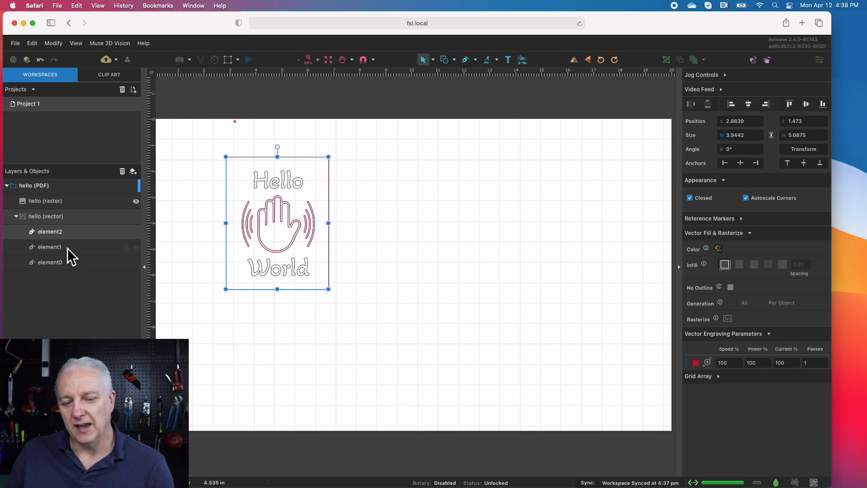
pyautogui.click(45, 203)
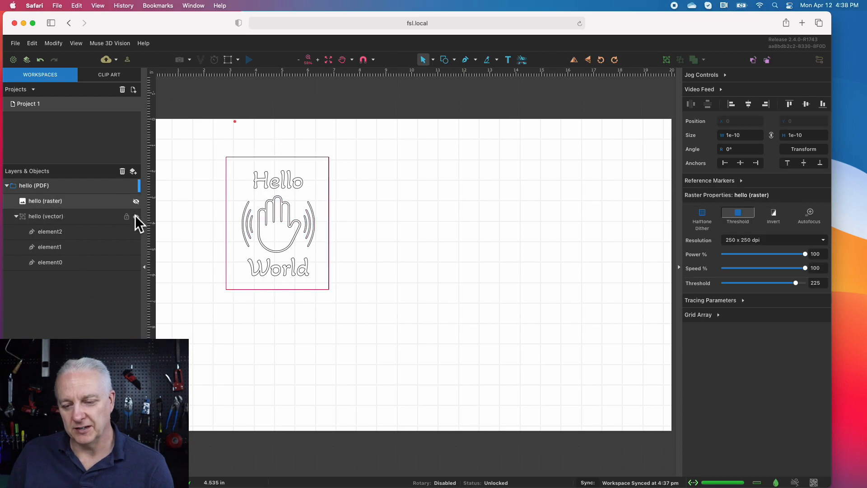
pyautogui.click(137, 202)
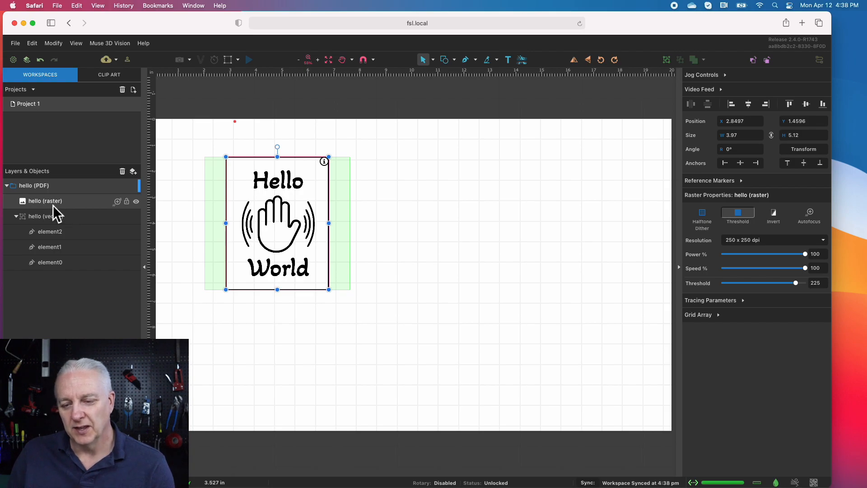
# - Try moving the raster image right and down, away from the vector outlines, and undo the move
pyautogui.moveTo(281, 216); pyautogui.dragTo(332, 231)
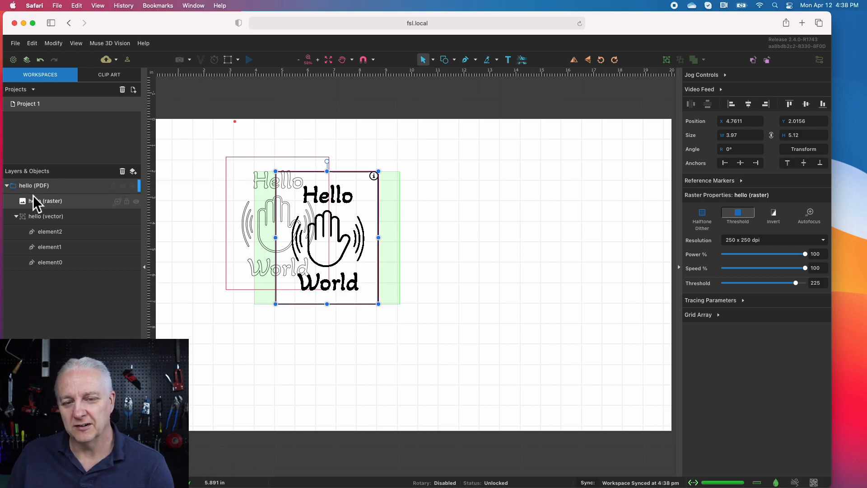
pyautogui.click(44, 64)
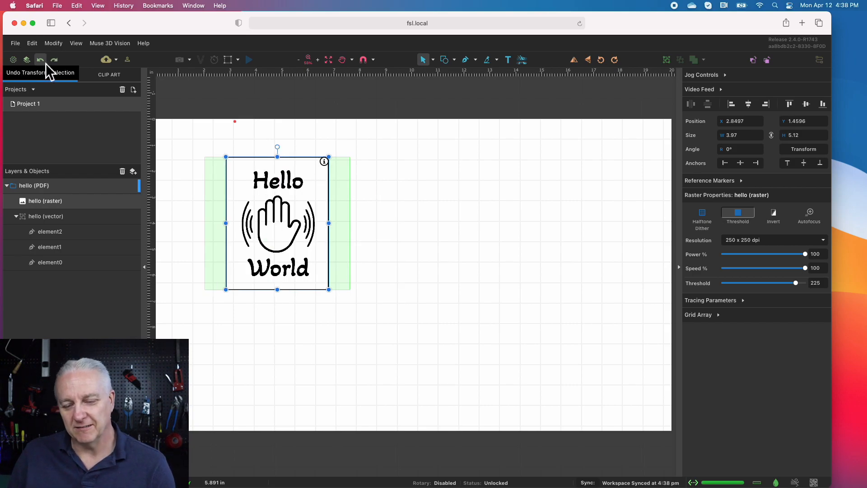
pyautogui.click(54, 60)
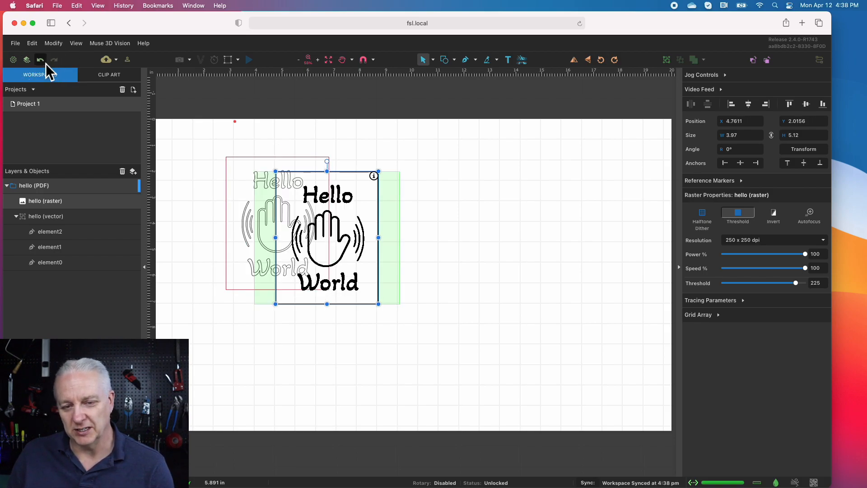
pyautogui.click(44, 63)
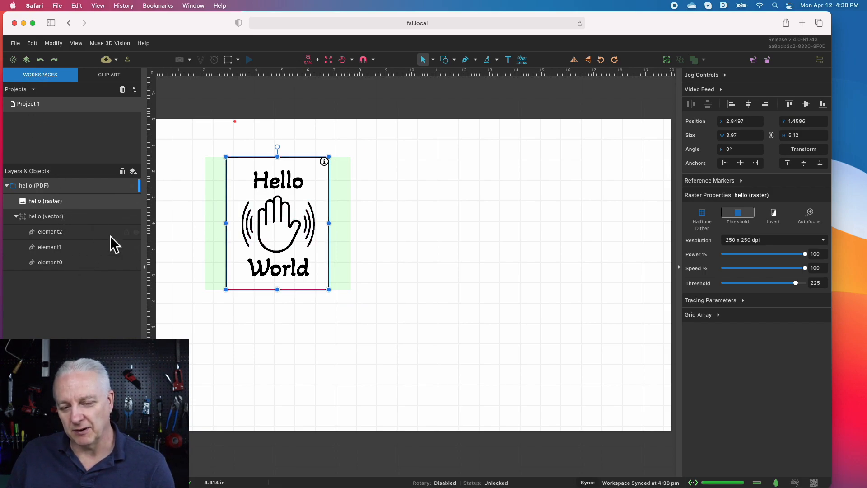
# - Hide the hand outline (element1) and the text outline (element0), keeping the red border (element2) as the only shown vector element
pyautogui.click(58, 235)
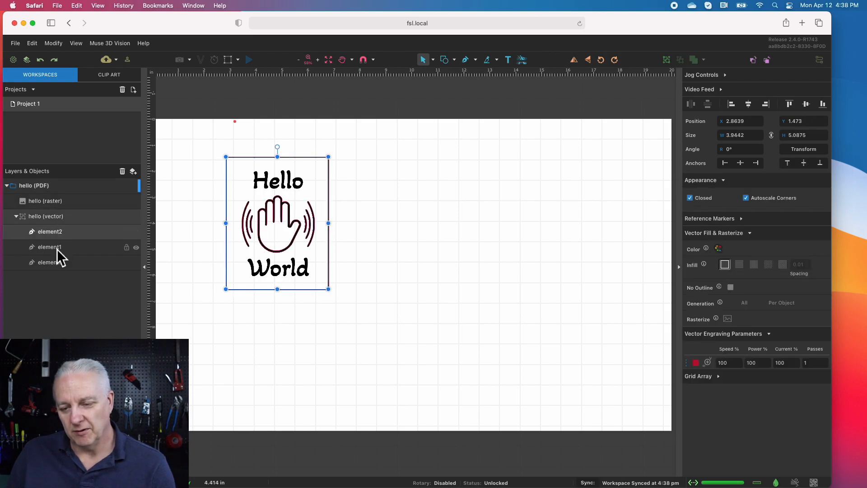
pyautogui.click(57, 249)
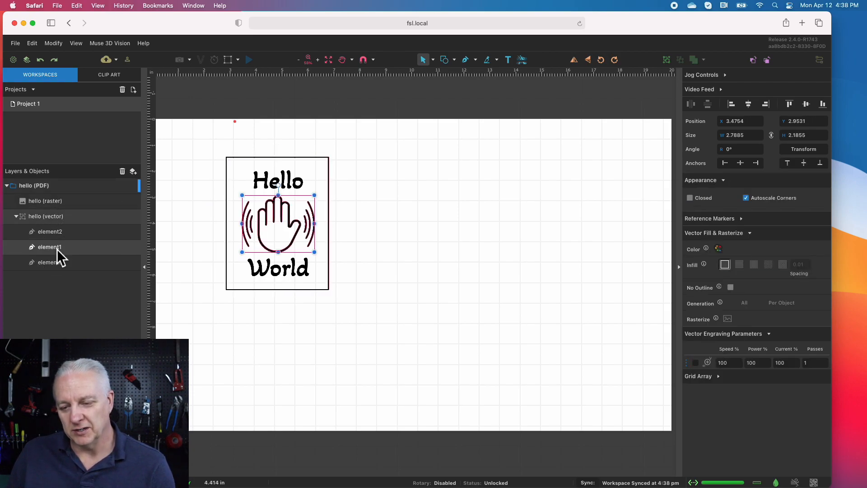
pyautogui.click(136, 248)
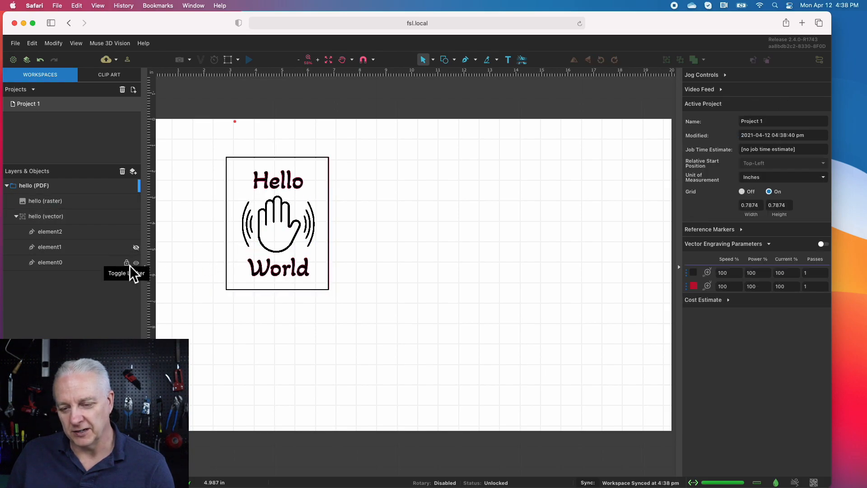
pyautogui.click(136, 263)
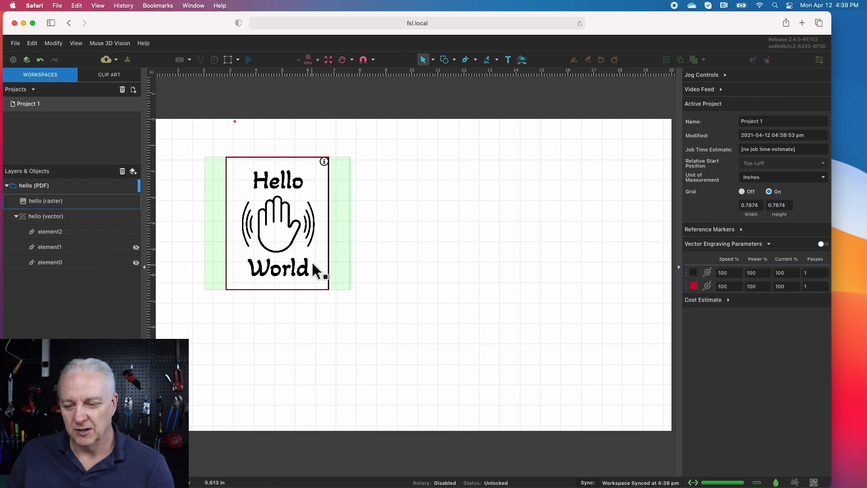
# - Check the remaining red cut border by hiding and showing the raster image, inspect element2, and deselect it
pyautogui.click(210, 162)
pyautogui.click(137, 203)
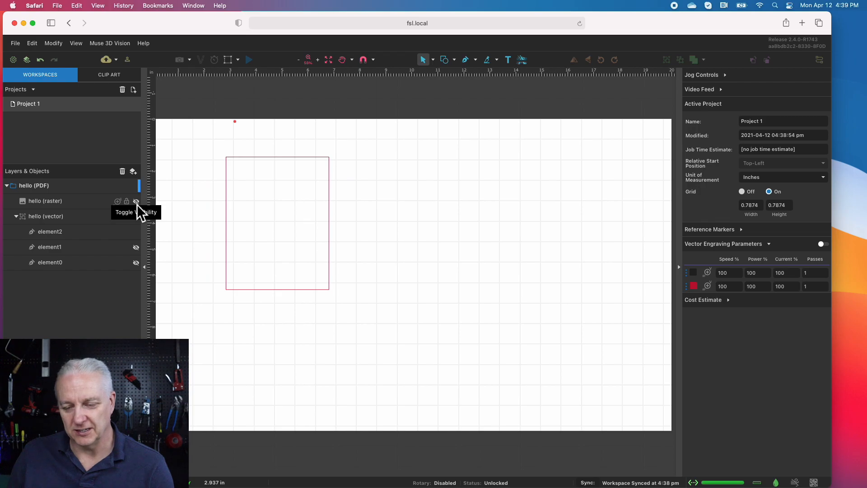
pyautogui.click(136, 202)
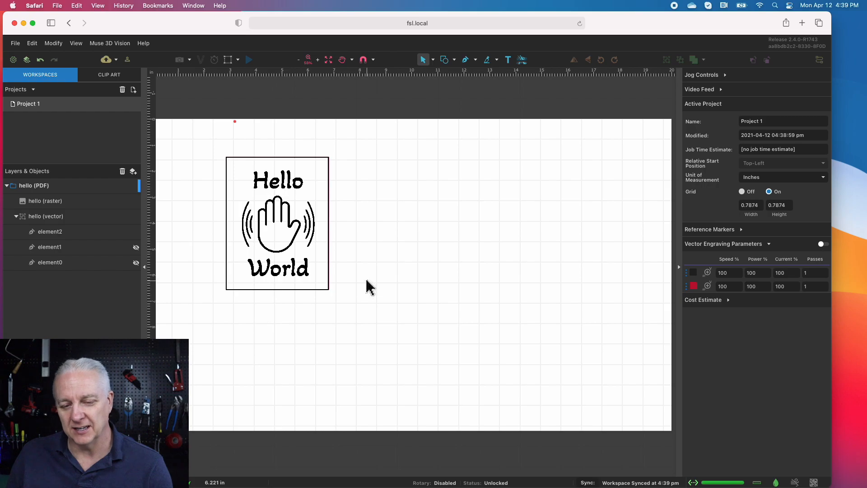
pyautogui.click(49, 233)
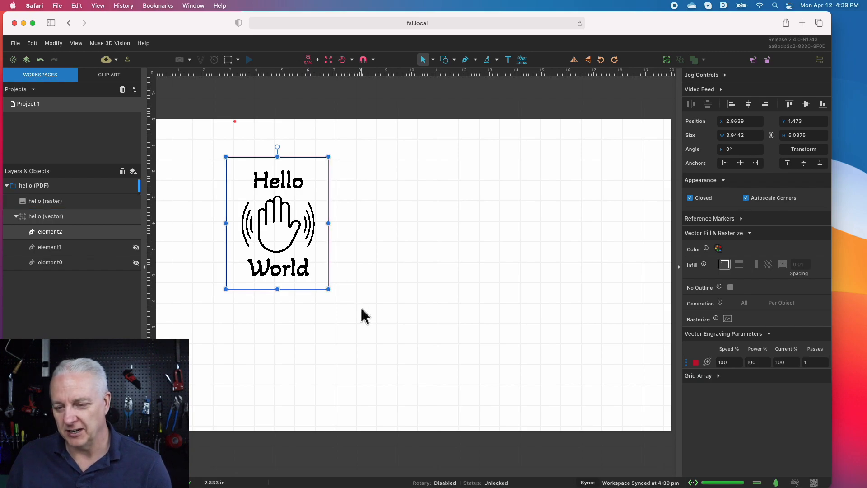
pyautogui.click(409, 310)
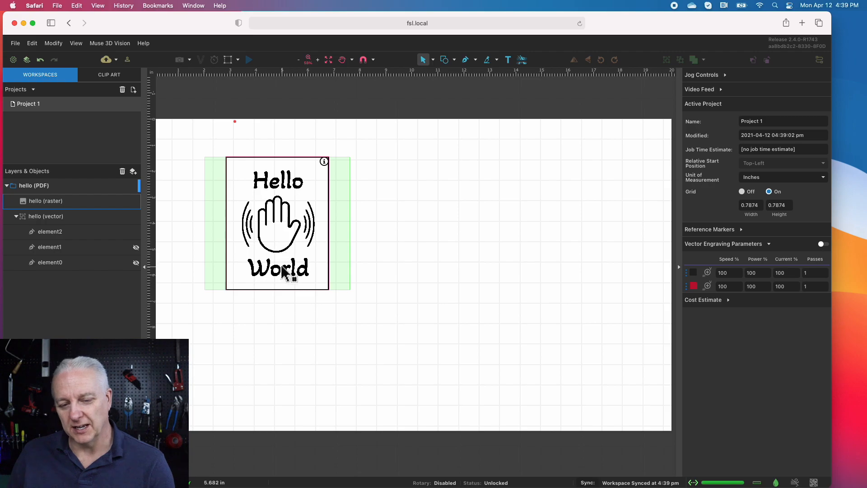
# - Select the whole hello (PDF) layer and move it slightly left and down to about X 2.47, Y 1.67 inches
pyautogui.click(42, 188)
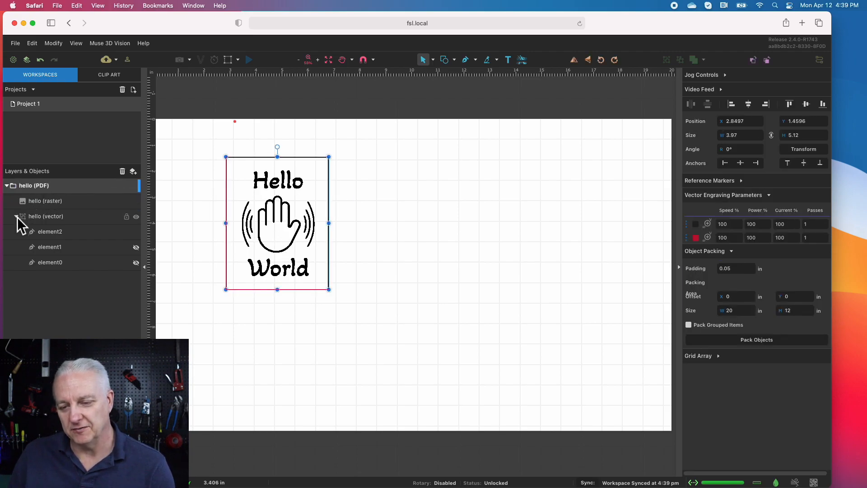
pyautogui.moveTo(281, 213)
pyautogui.mouseDown()
pyautogui.moveTo(365, 235)
pyautogui.moveTo(277, 218)
pyautogui.mouseUp()
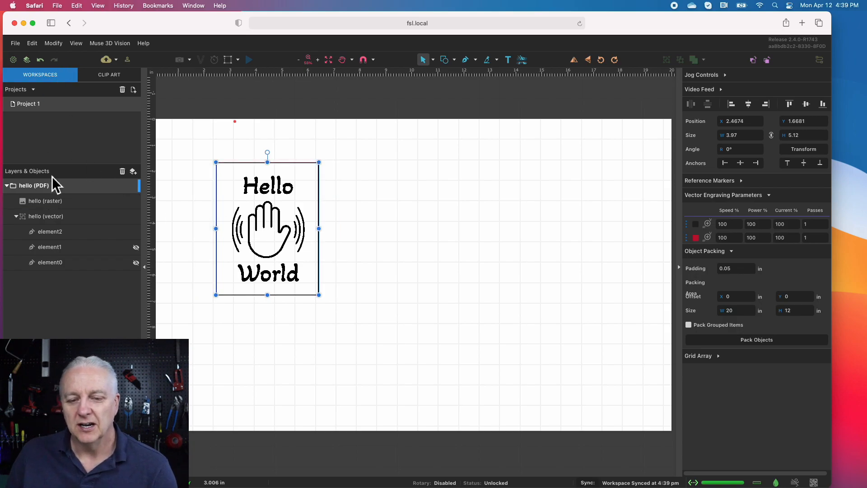
# - Open the materials library and choose CO2-45W as the laser tube type
pyautogui.click(29, 63)
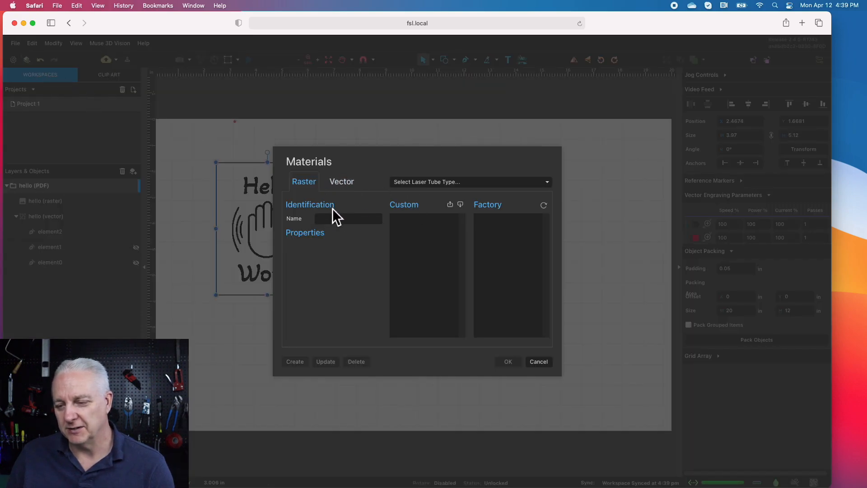
pyautogui.click(441, 183)
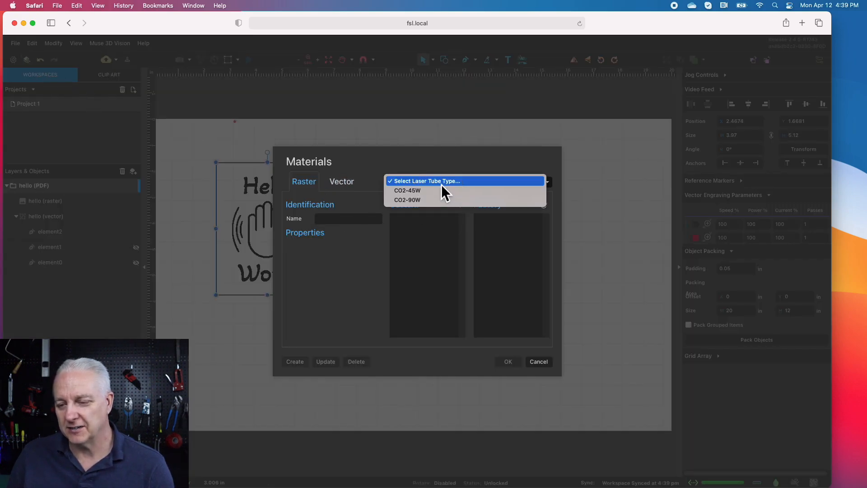
pyautogui.click(428, 192)
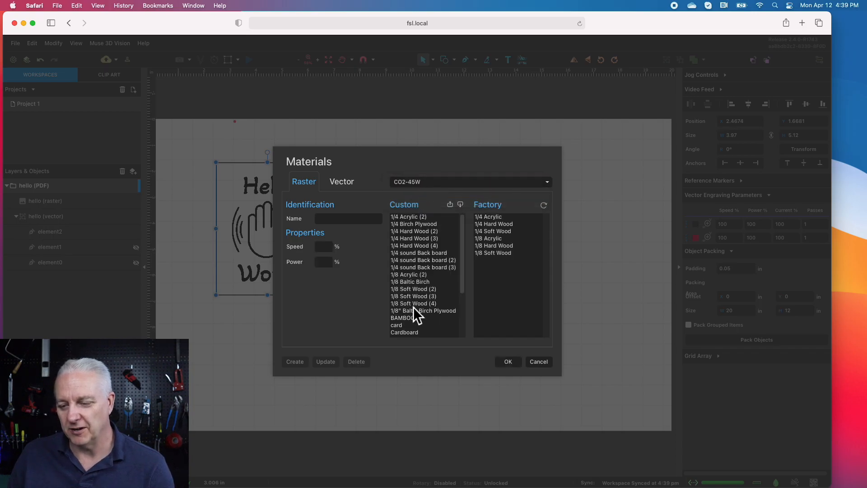
# - Look through the custom and factory raster materials and view the settings of the 1/8" Baltic Birch Plywood entry
pyautogui.scroll(-3, 417, 303)
pyautogui.scroll(5, 416, 310)
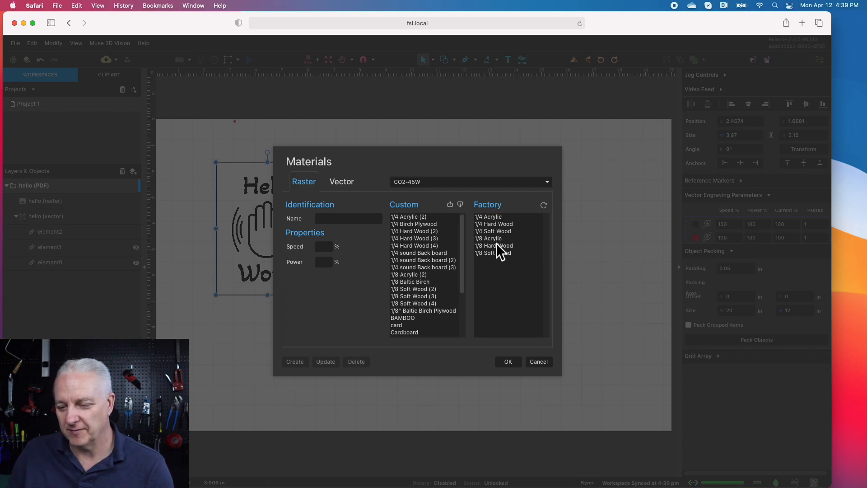
pyautogui.scroll(-3, 415, 289)
pyautogui.scroll(3, 413, 298)
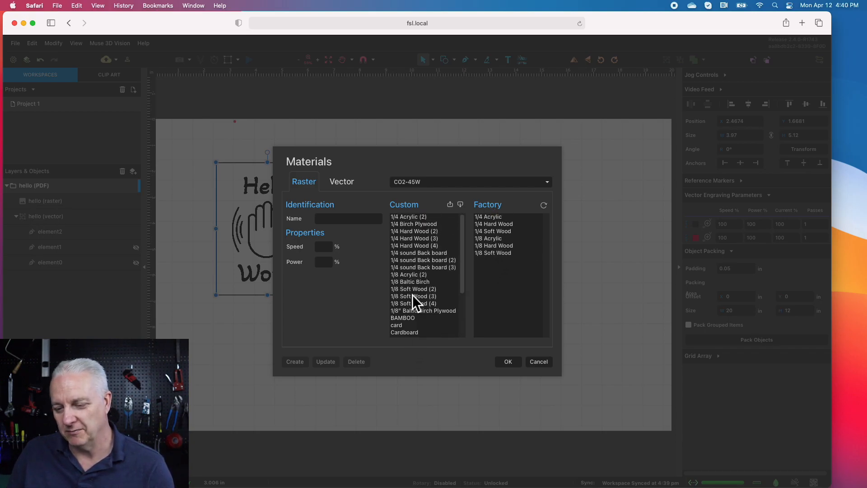
pyautogui.scroll(-3, 413, 295)
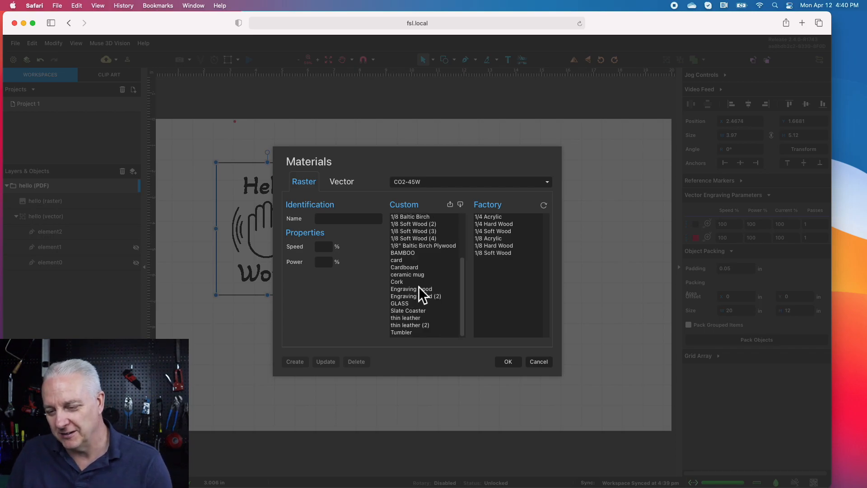
pyautogui.scroll(3, 426, 277)
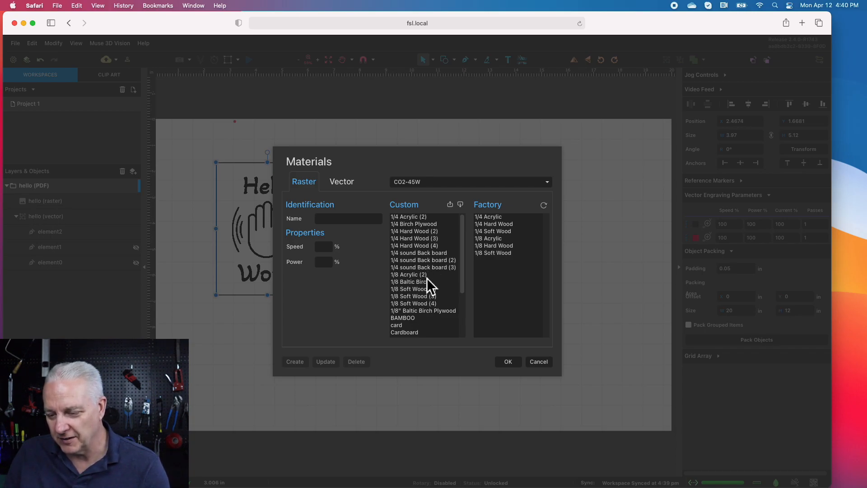
pyautogui.click(422, 313)
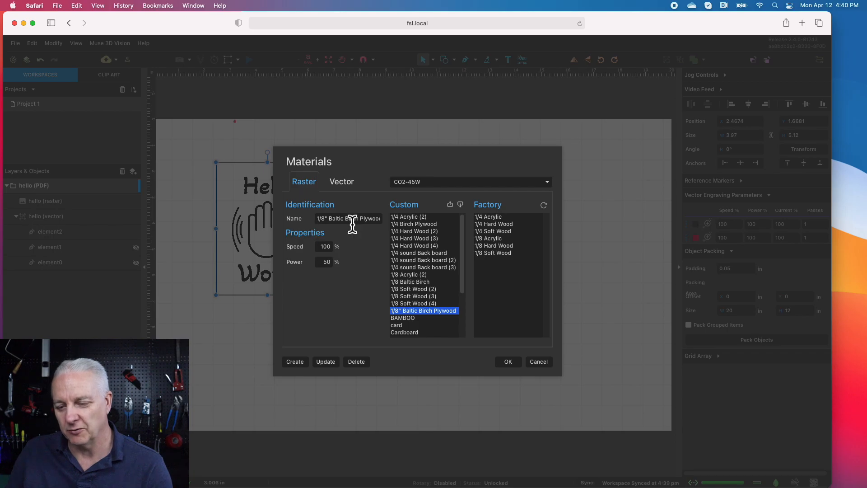
# - Select the custom vector material Baltic Birch - Cut 1/8, set its speed to 40%, and save the materials settings
pyautogui.click(340, 184)
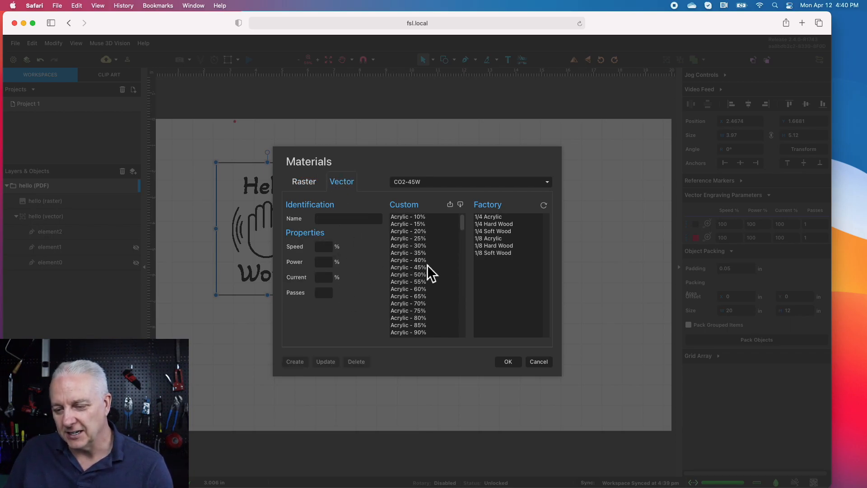
pyautogui.scroll(-5, 427, 262)
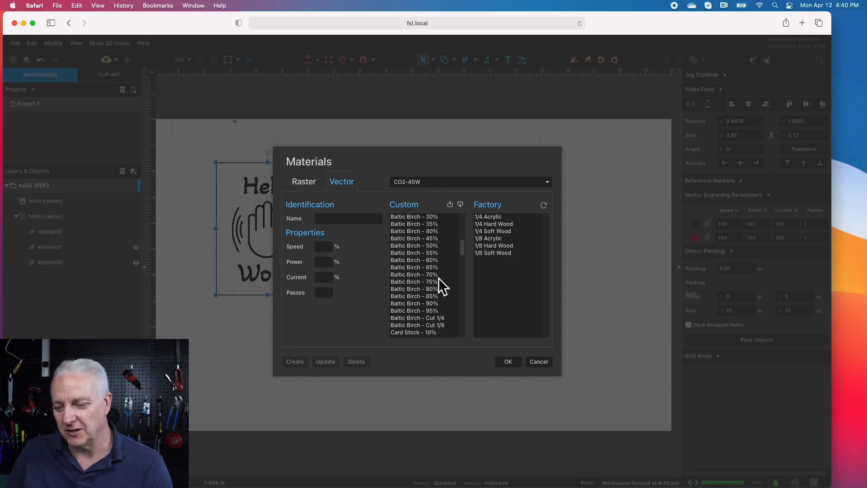
pyautogui.click(433, 326)
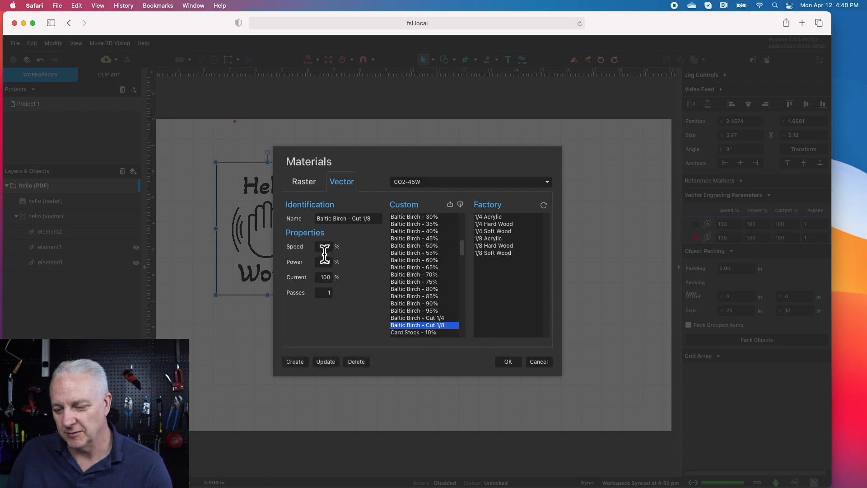
pyautogui.moveTo(323, 248); pyautogui.dragTo(339, 252)
pyautogui.write('4')
pyautogui.click(422, 357)
pyautogui.scroll(-1, 450, 329)
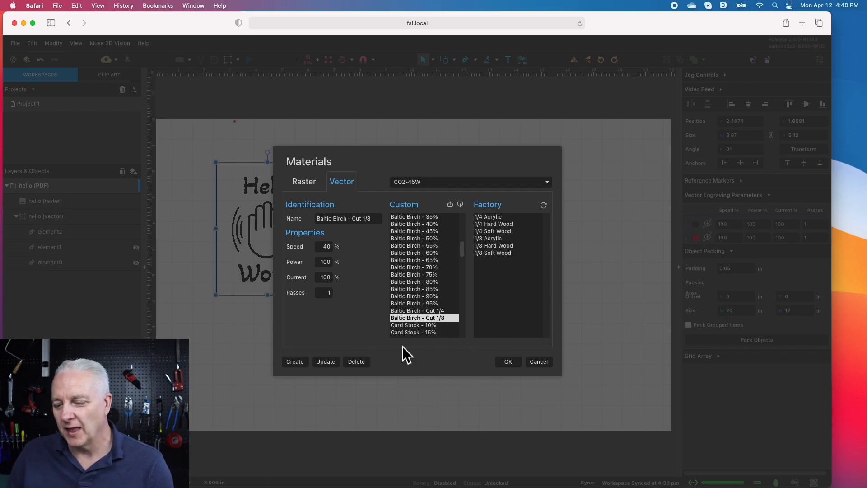
pyautogui.click(507, 364)
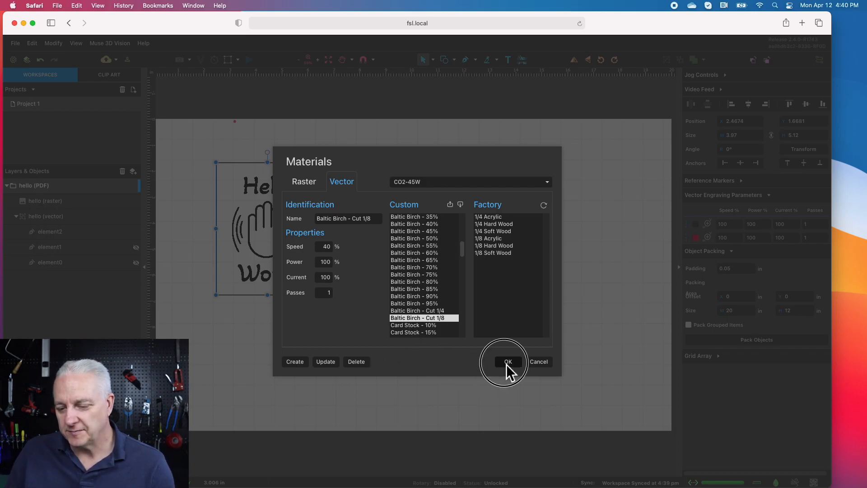
pyautogui.click(509, 361)
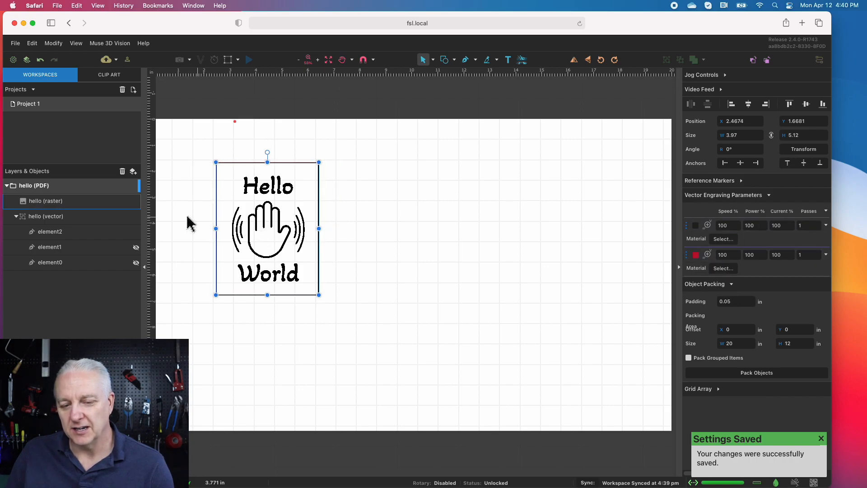
# - Select the hello (raster) image, try the Halftone Dither mode, and set it back to Threshold
pyautogui.click(44, 203)
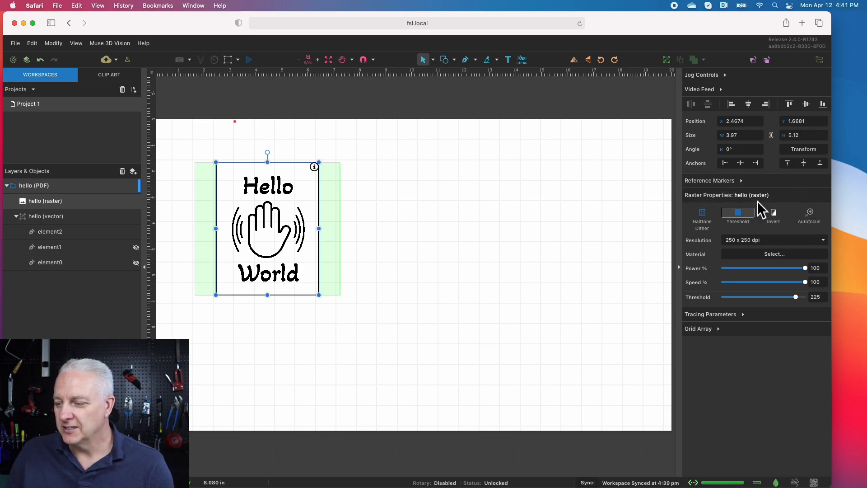
pyautogui.click(706, 218)
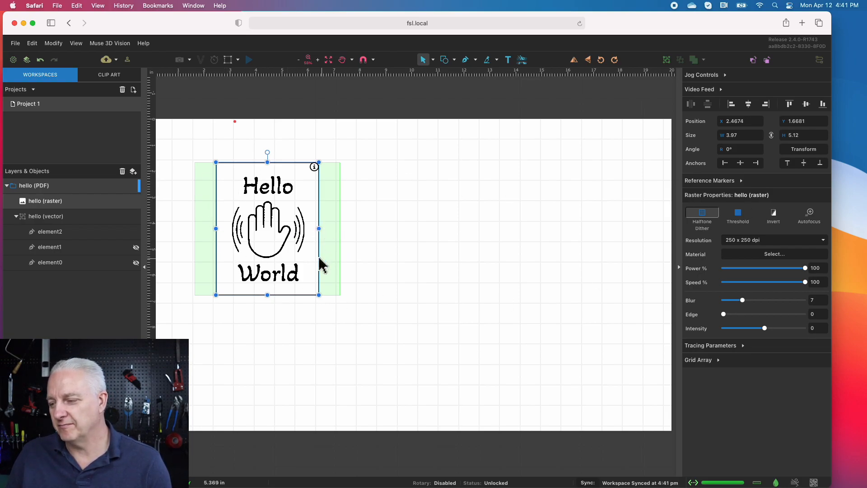
pyautogui.click(741, 215)
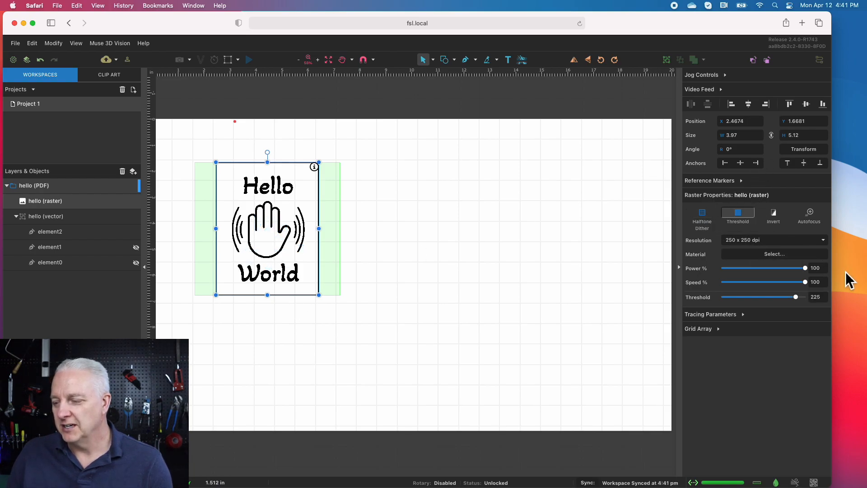
# - Assign the 1/8" Baltic Birch Plywood material to the hello raster image
pyautogui.click(781, 255)
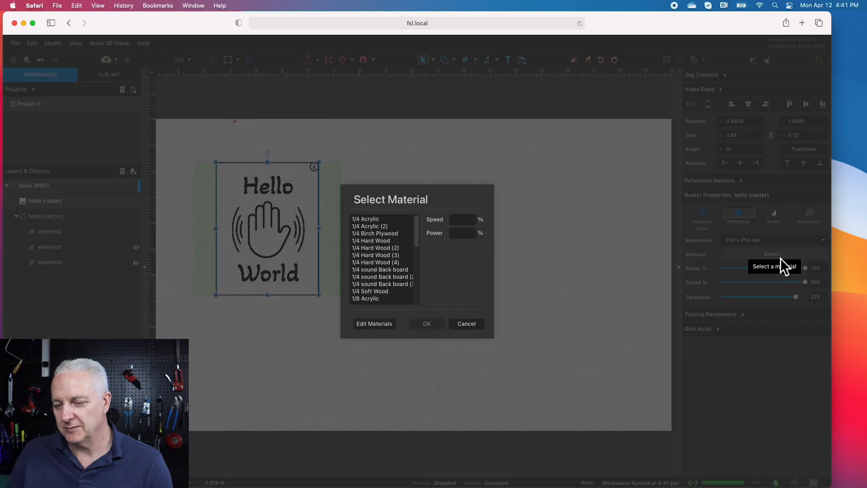
pyautogui.click(375, 298)
pyautogui.scroll(-5, 378, 282)
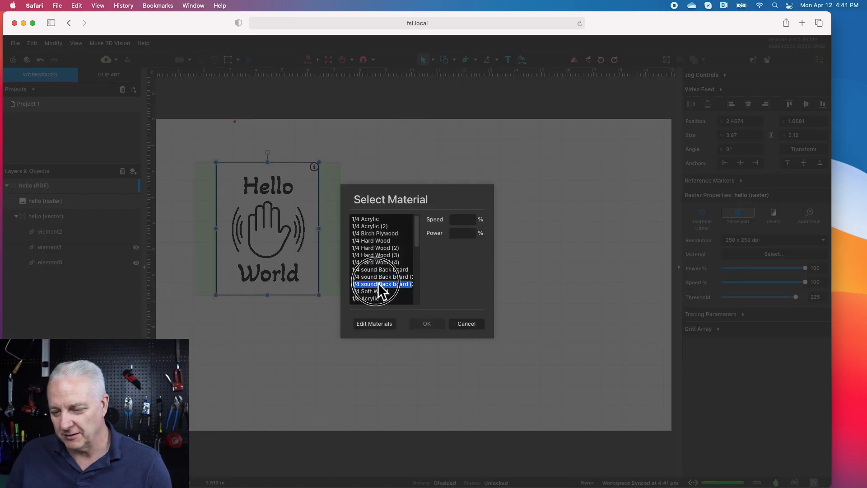
pyautogui.scroll(1, 379, 282)
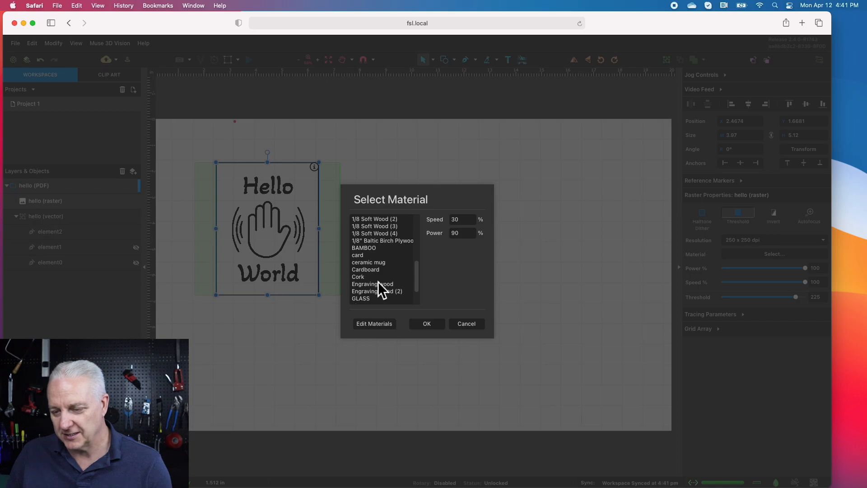
pyautogui.click(373, 241)
pyautogui.click(433, 328)
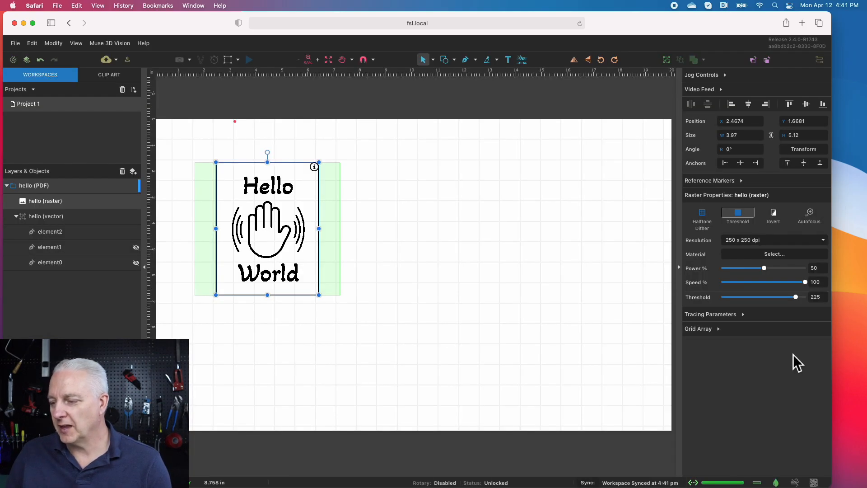
# - Try a raster resolution of 1000 x 1000 dpi and return it to 250 x 250 dpi
pyautogui.click(744, 242)
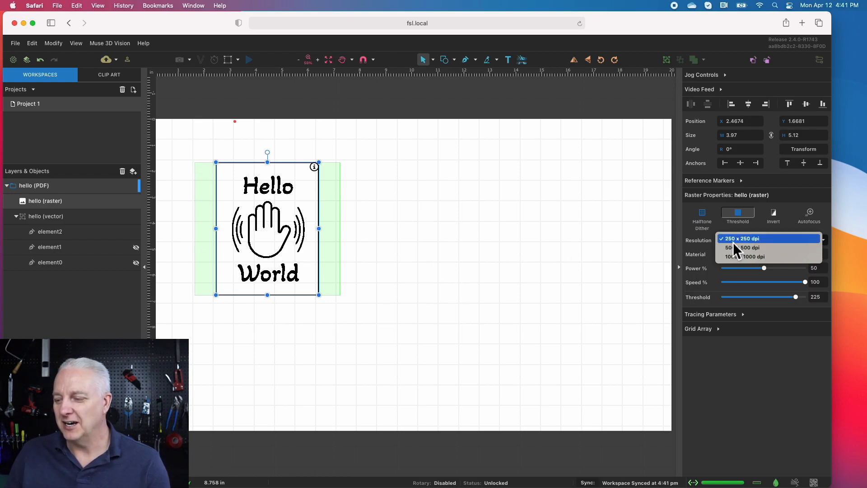
pyautogui.click(758, 258)
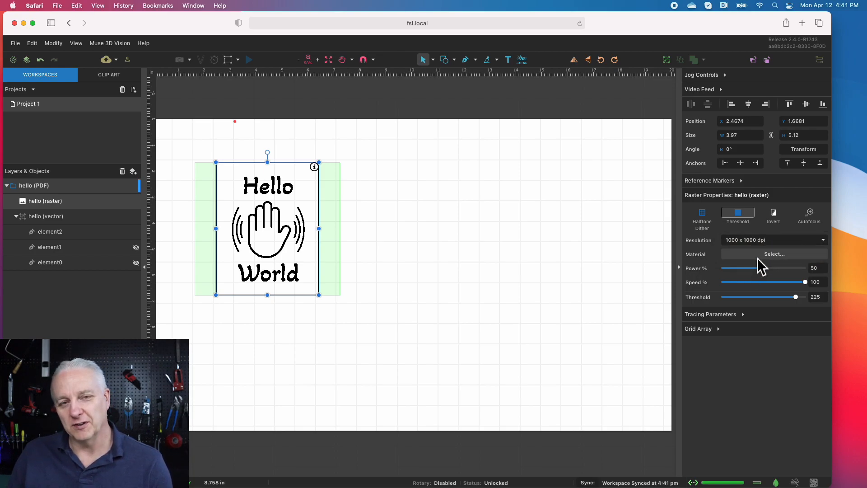
pyautogui.click(760, 240)
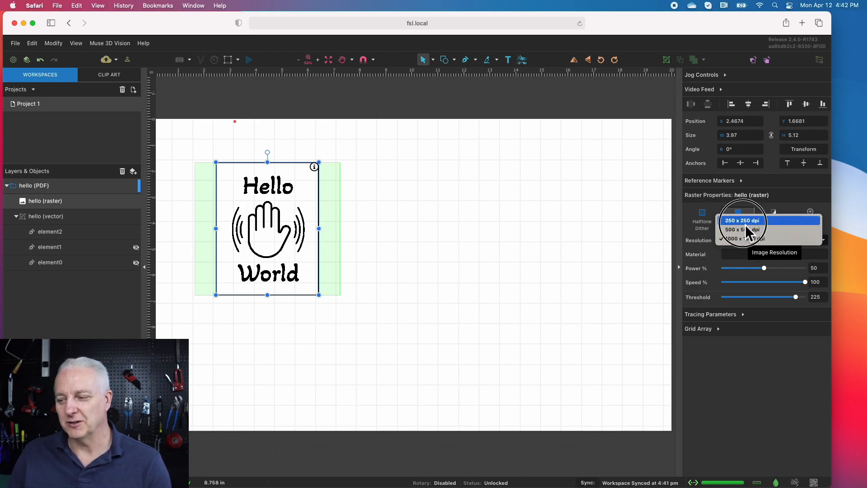
pyautogui.click(748, 220)
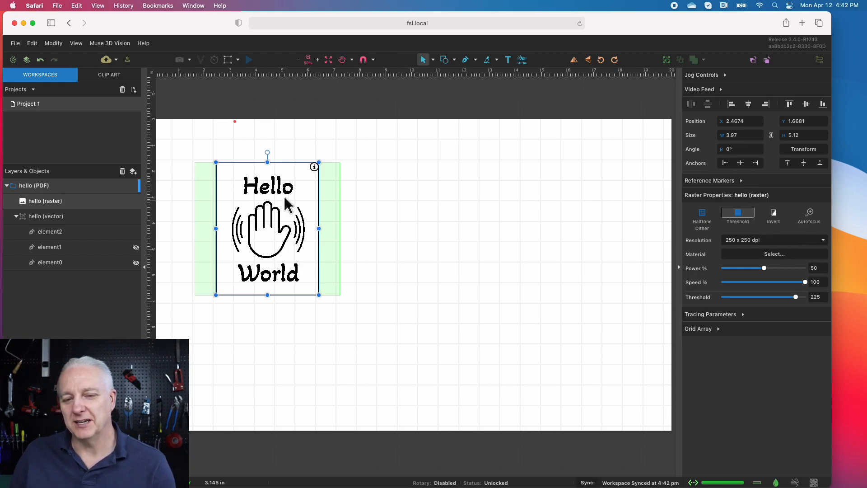
# - Open the laser settings and check the Laser Positioning Mode options, keeping Absolute
pyautogui.click(14, 62)
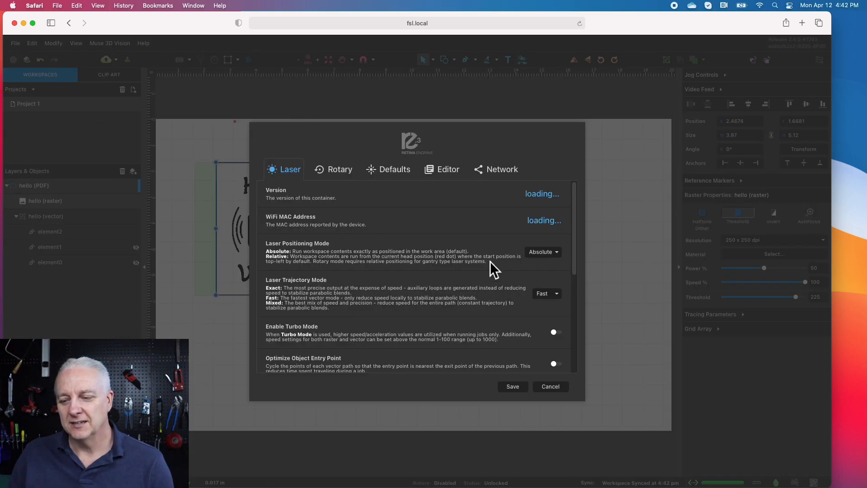
pyautogui.click(553, 257)
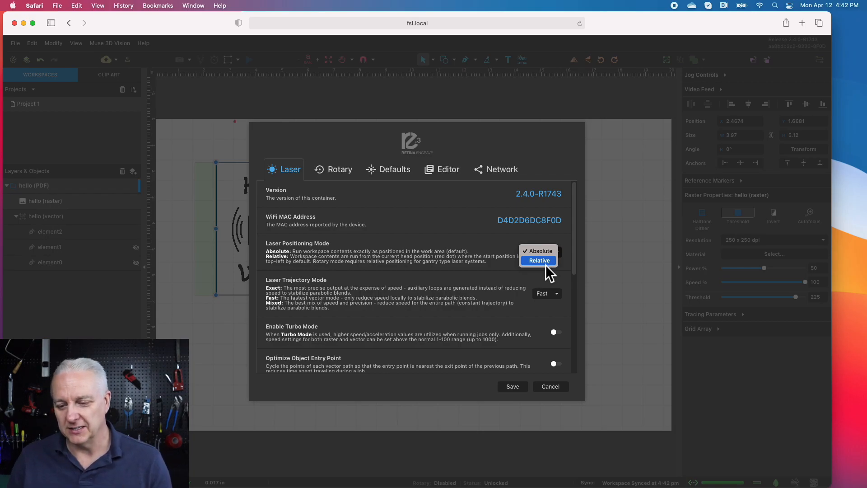
pyautogui.click(465, 303)
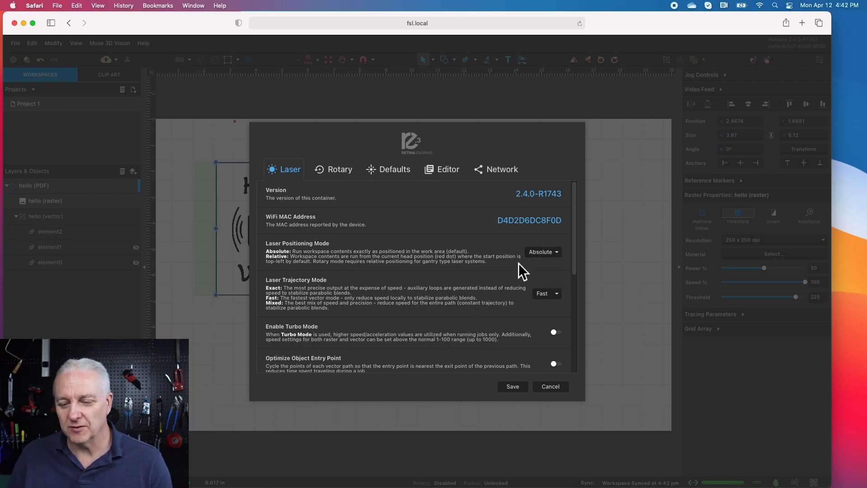
# - Review the laser job options and turn on Reverse Raster Direction
pyautogui.scroll(-1, 372, 257)
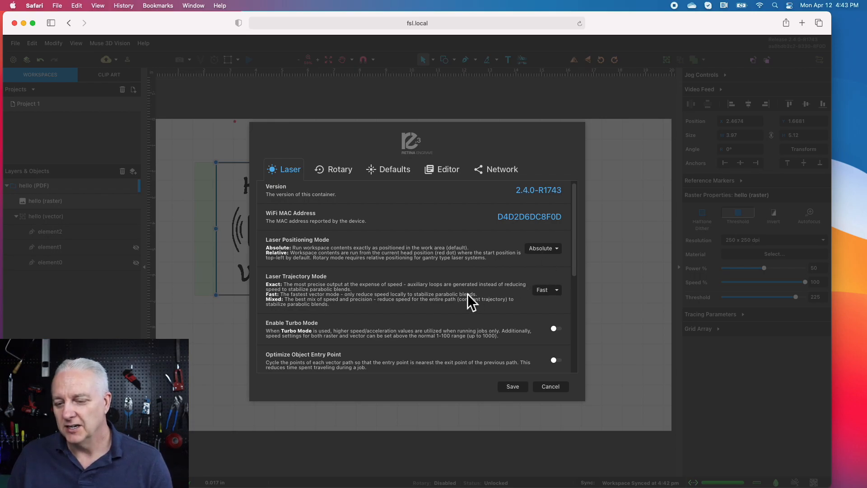
pyautogui.scroll(-3, 468, 294)
pyautogui.scroll(-3, 468, 300)
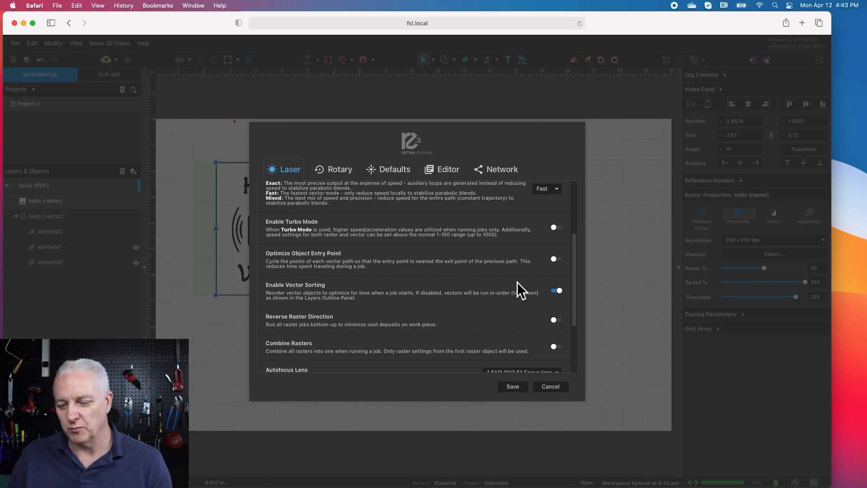
pyautogui.scroll(-3, 517, 289)
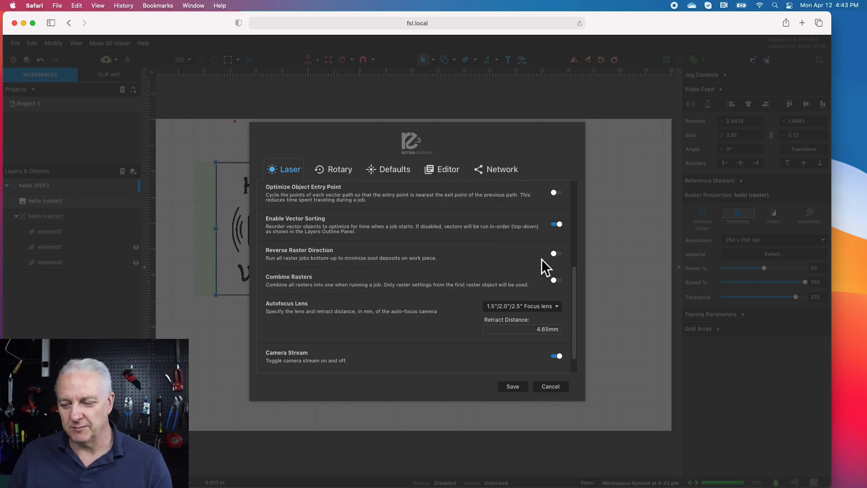
pyautogui.click(556, 256)
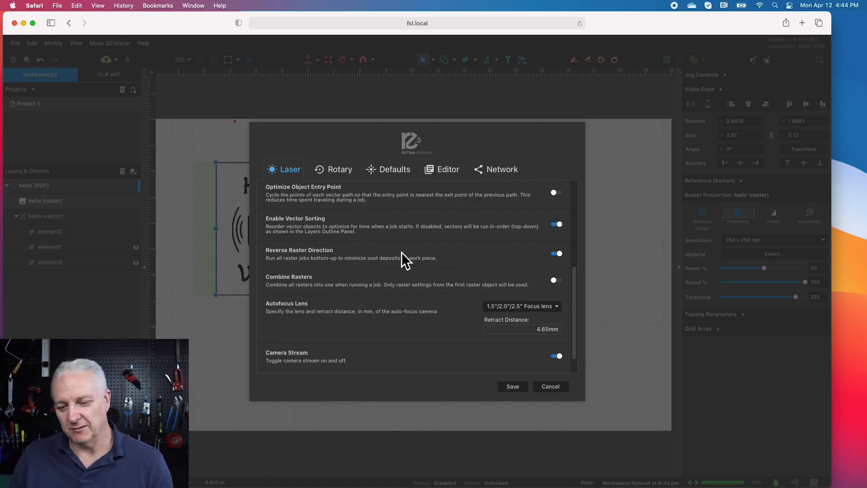
# - Review the remaining laser options down to Factory Reset, and view the rotary settings
pyautogui.scroll(-1, 369, 297)
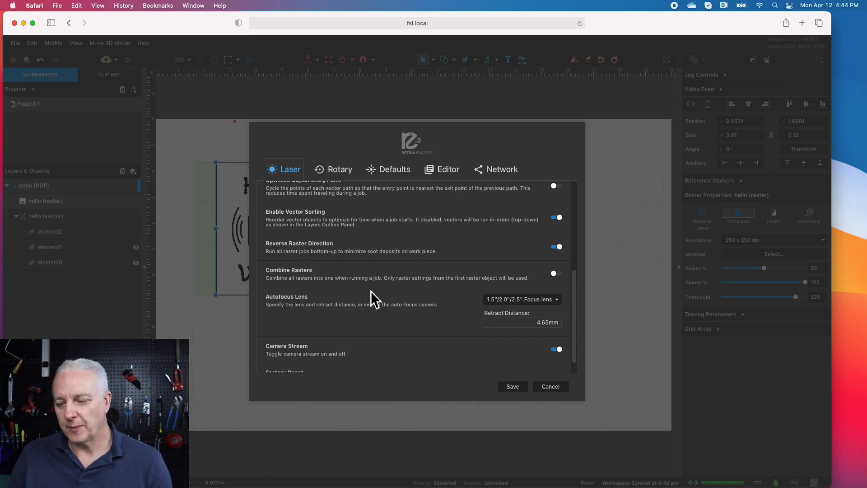
pyautogui.scroll(-2, 372, 282)
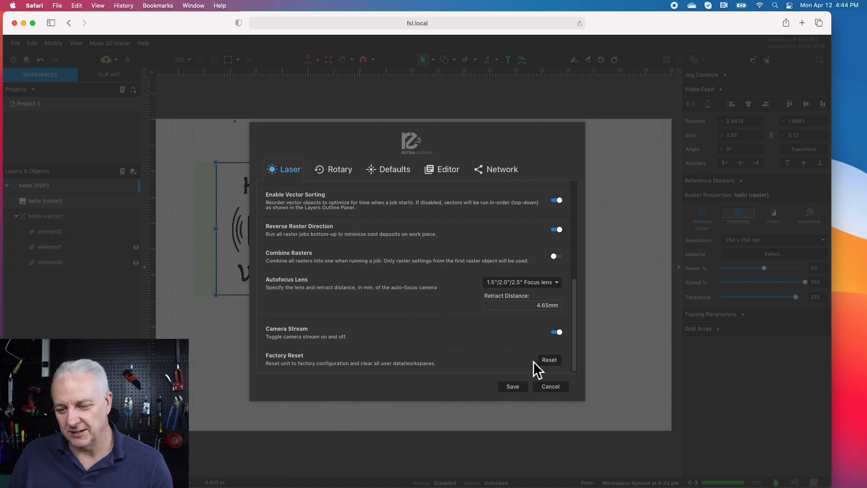
pyautogui.click(334, 171)
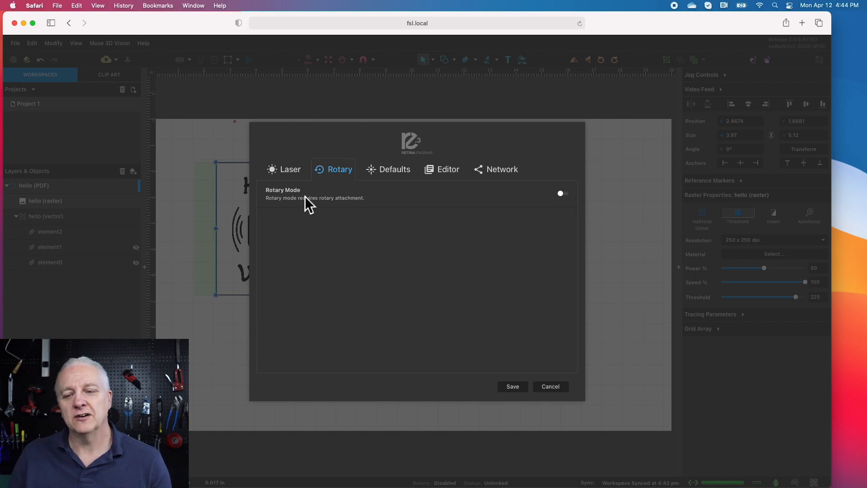
# - Review the engraving defaults, network settings and editor options, and close the settings without saving
pyautogui.click(398, 177)
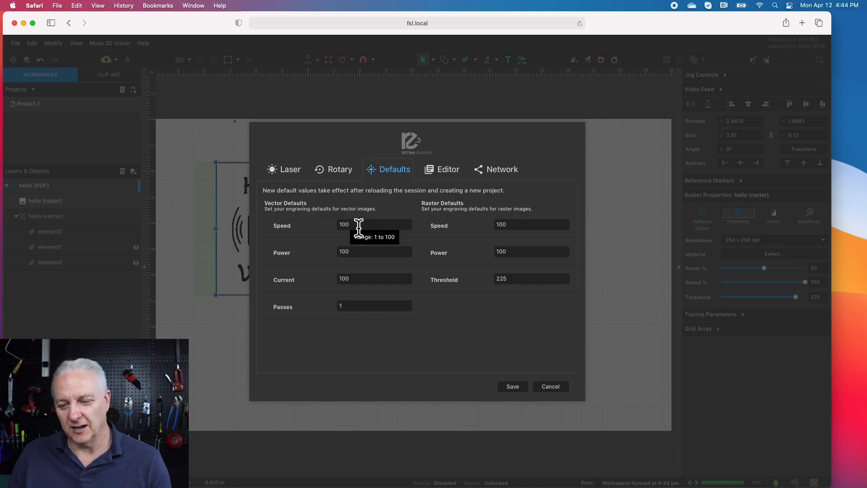
pyautogui.moveTo(359, 226); pyautogui.dragTo(320, 232)
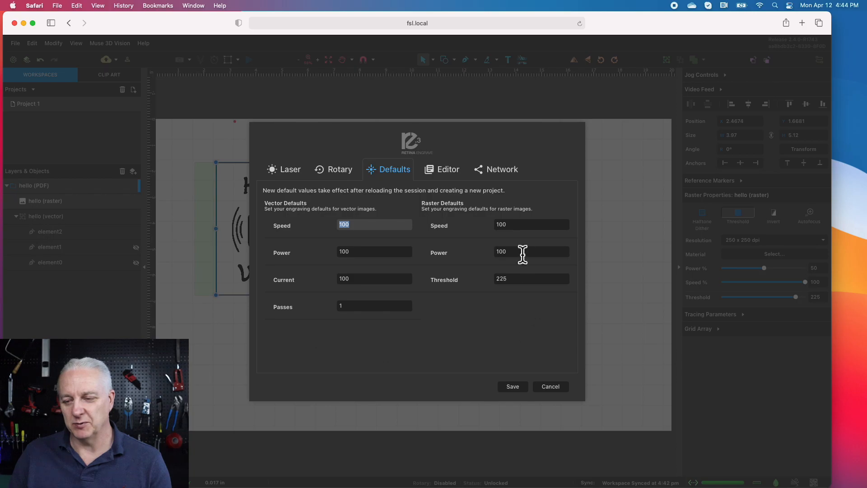
pyautogui.click(494, 175)
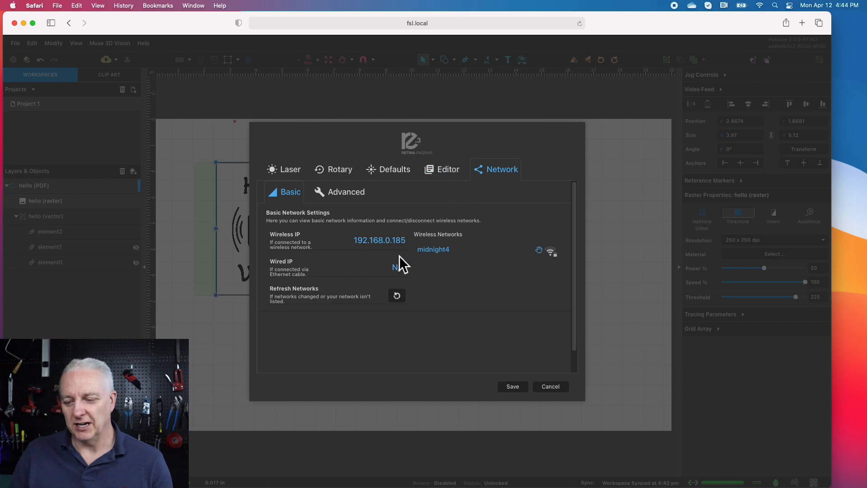
pyautogui.click(441, 171)
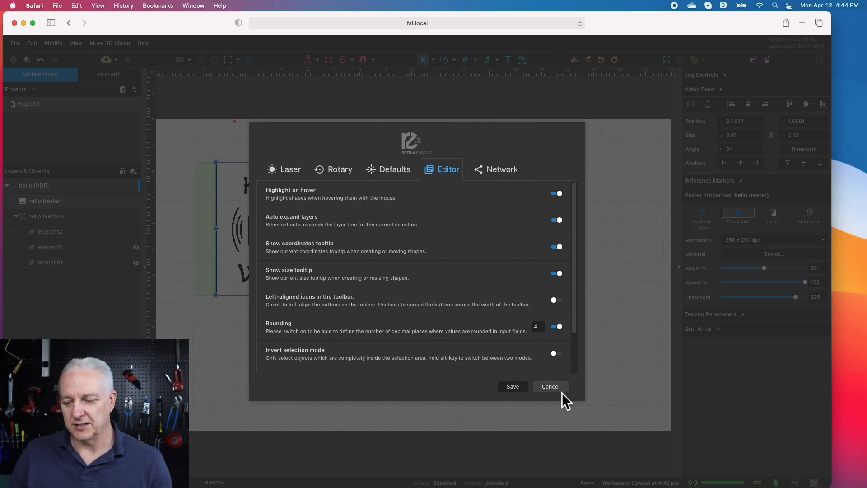
pyautogui.click(551, 391)
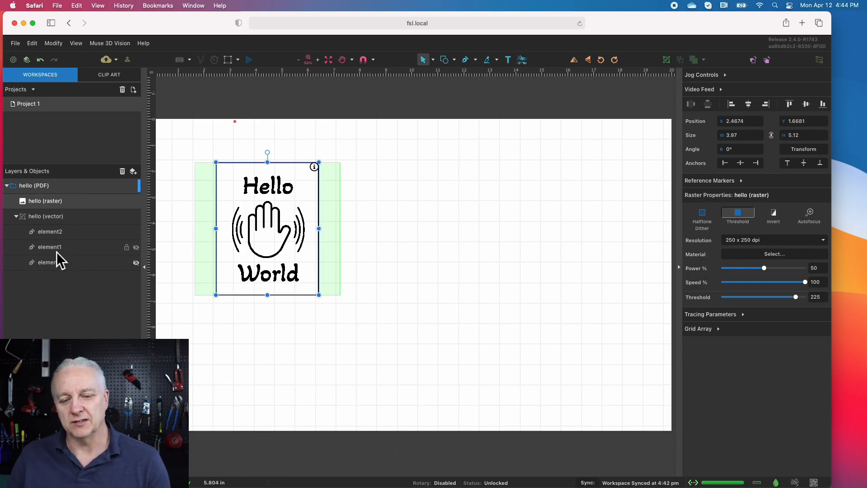
# - Collapse the hello (vector) group in the layer list and clear the selection
pyautogui.moveTo(56, 251)
pyautogui.mouseDown()
pyautogui.moveTo(54, 229)
pyautogui.moveTo(60, 259)
pyautogui.mouseUp()
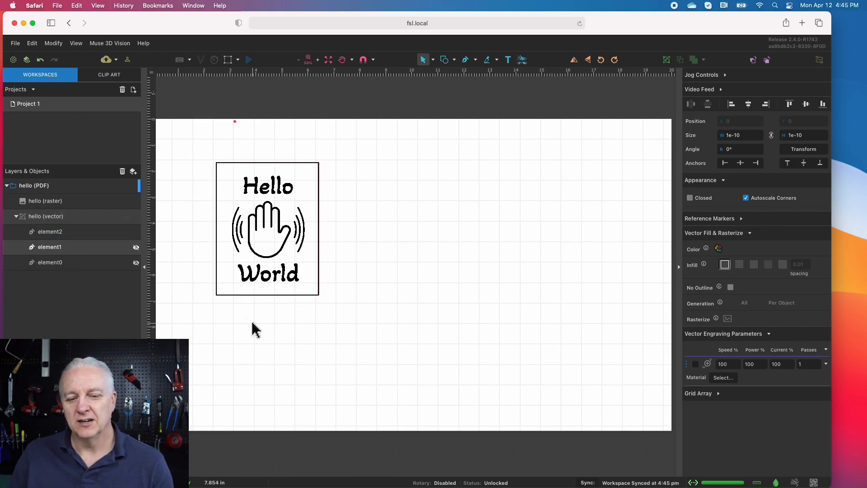
pyautogui.click(17, 218)
pyautogui.moveTo(50, 220); pyautogui.dragTo(32, 226)
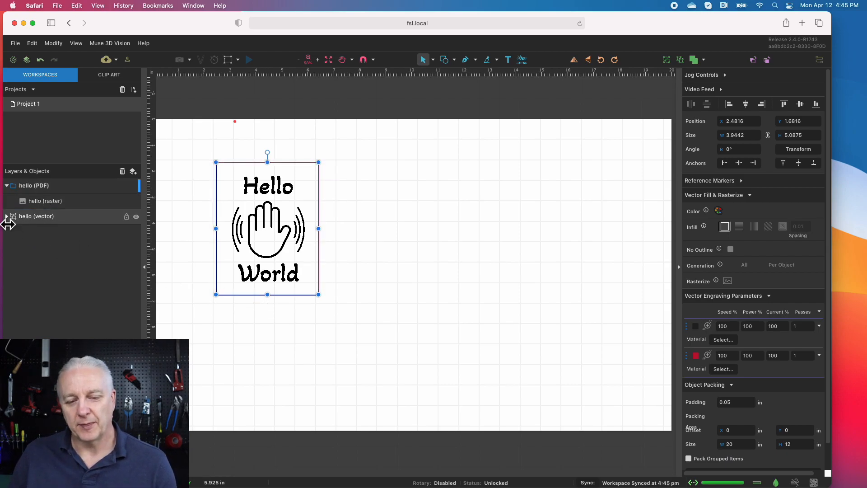
pyautogui.moveTo(27, 213); pyautogui.dragTo(56, 203)
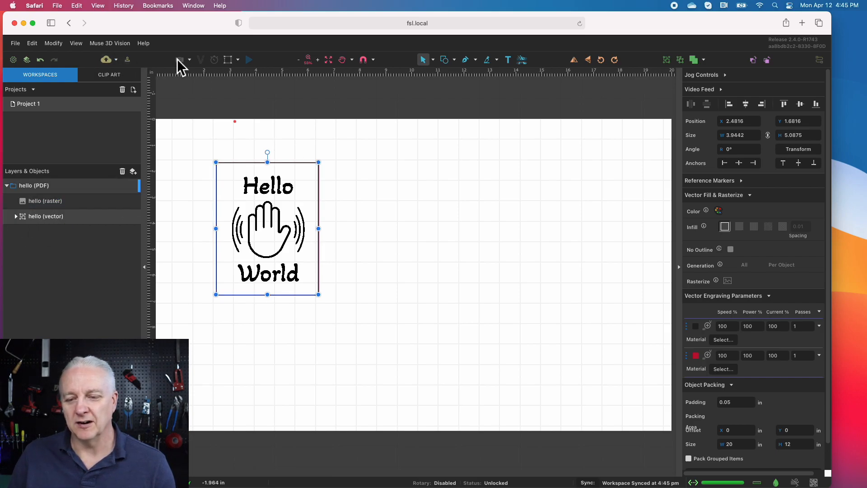
pyautogui.click(334, 174)
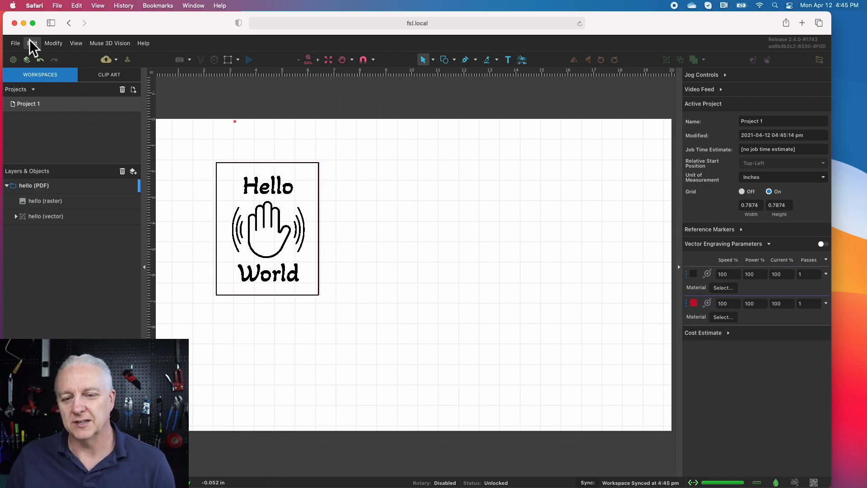
pyautogui.click(113, 45)
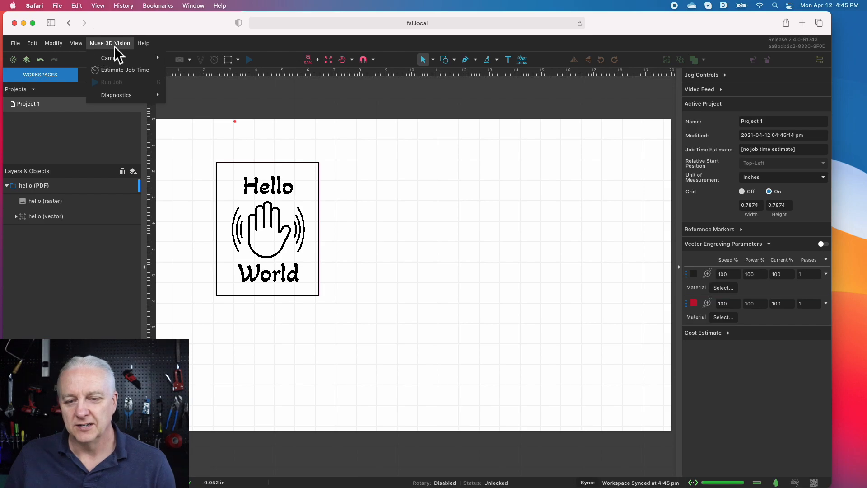
pyautogui.moveTo(111, 60)
pyautogui.click(216, 188)
pyautogui.click(404, 127)
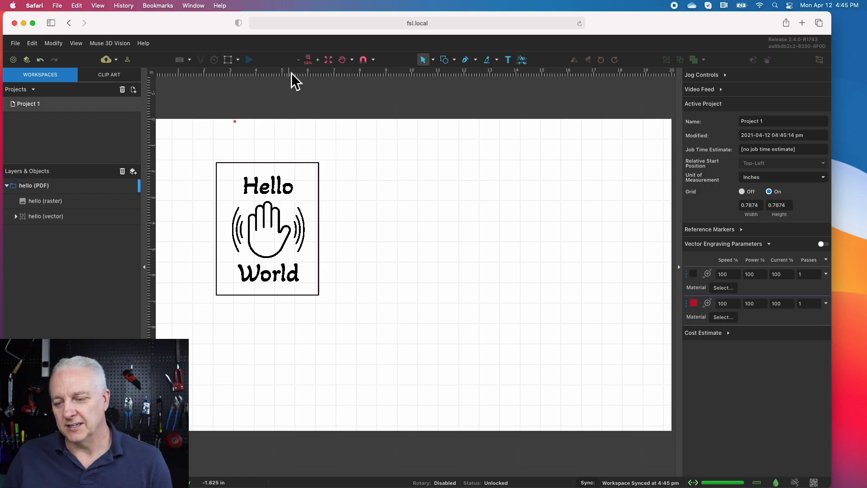
# - Zoom out and in on the Hello World design, fit the whole work area in view and clear the selection
pyautogui.click(320, 62)
pyautogui.click(321, 63)
pyautogui.click(302, 61)
pyautogui.click(301, 61)
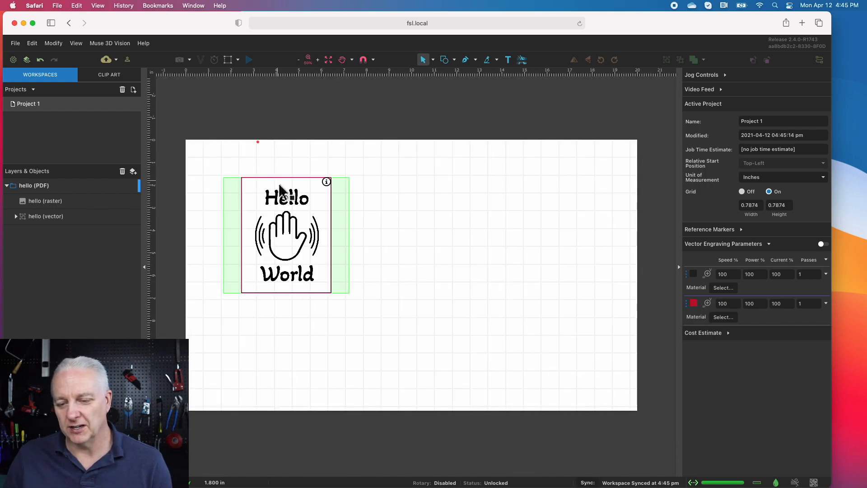
pyautogui.click(296, 232)
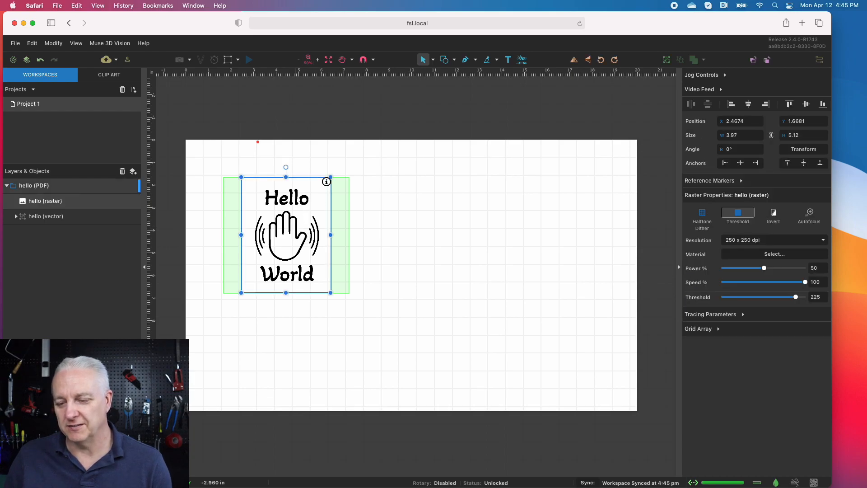
pyautogui.click(320, 62)
pyautogui.click(320, 61)
pyautogui.click(319, 61)
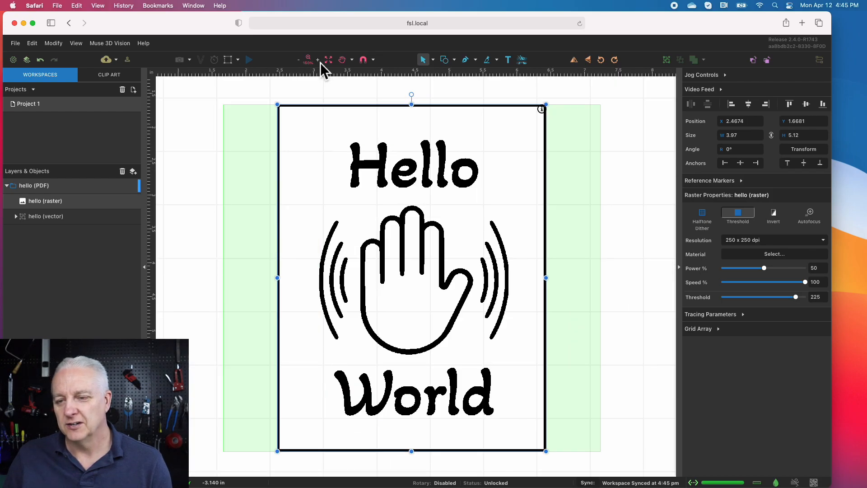
pyautogui.click(298, 61)
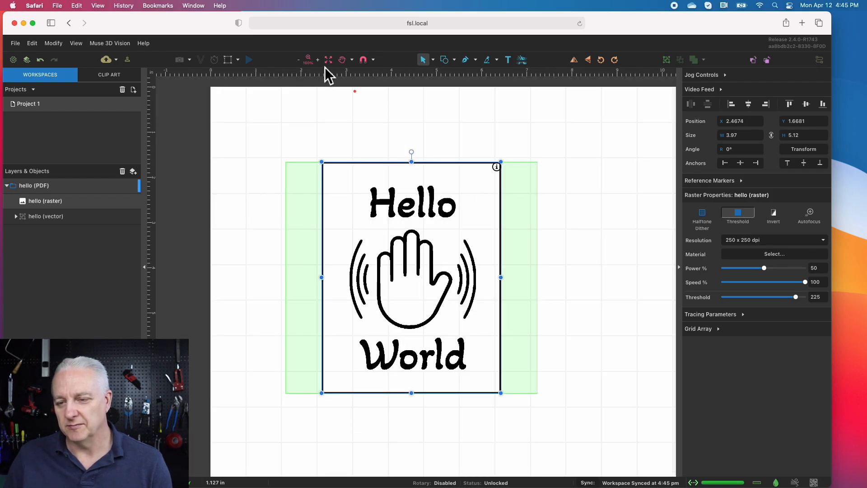
pyautogui.click(329, 59)
pyautogui.click(329, 60)
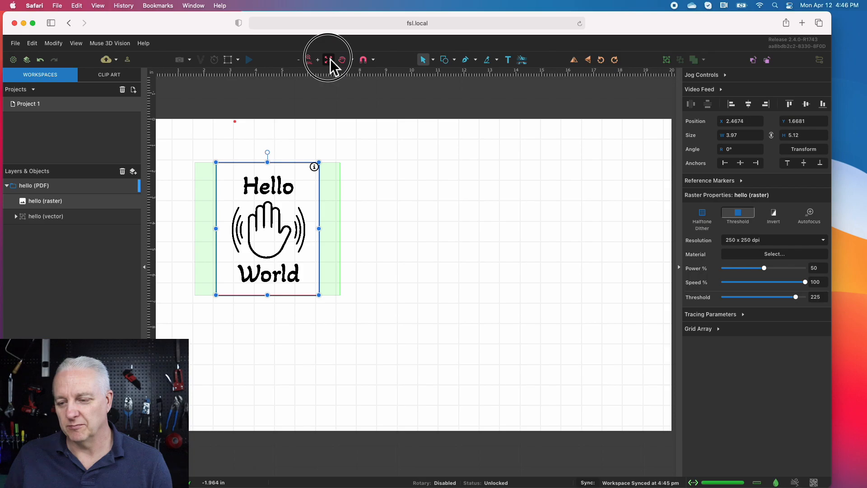
pyautogui.moveTo(405, 191); pyautogui.dragTo(527, 232)
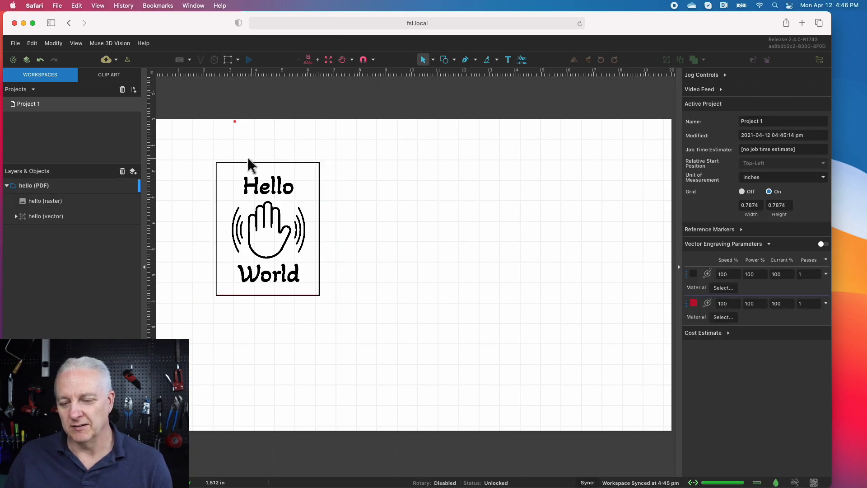
# - Pan the work area up and to the right with the hand tool
pyautogui.click(345, 61)
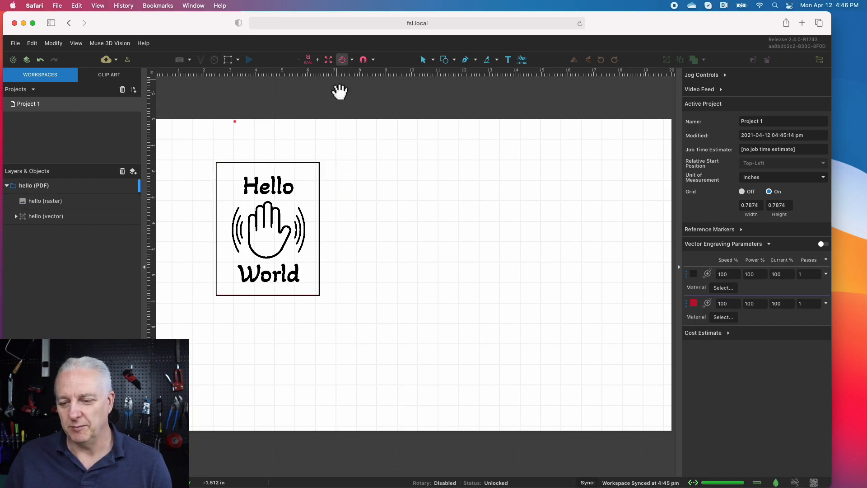
pyautogui.moveTo(312, 188); pyautogui.dragTo(351, 164)
pyautogui.click(347, 65)
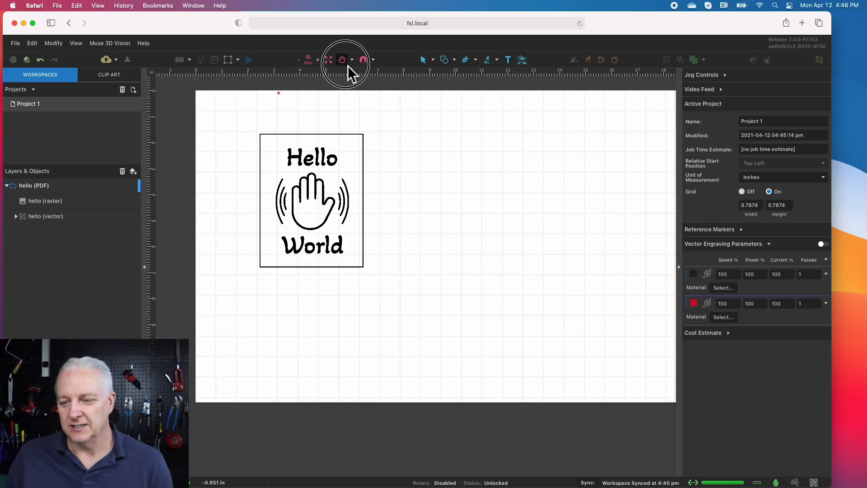
# - Hide the work area's grid and show it again
pyautogui.click(373, 62)
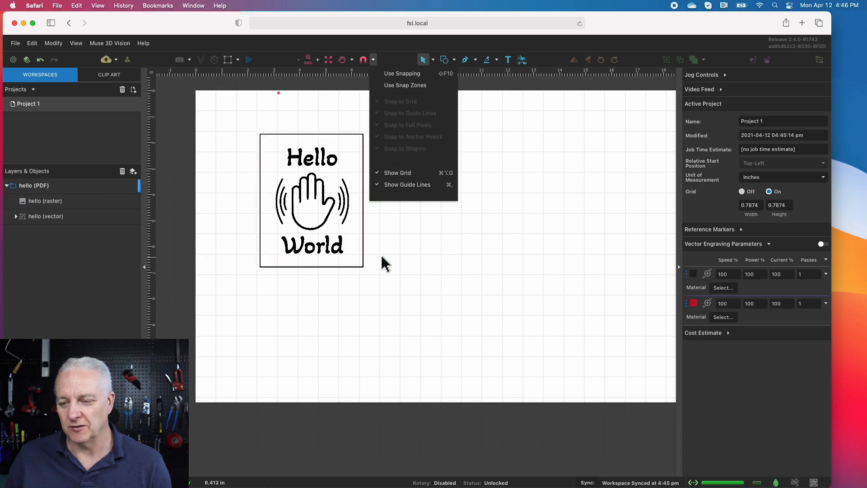
pyautogui.click(397, 174)
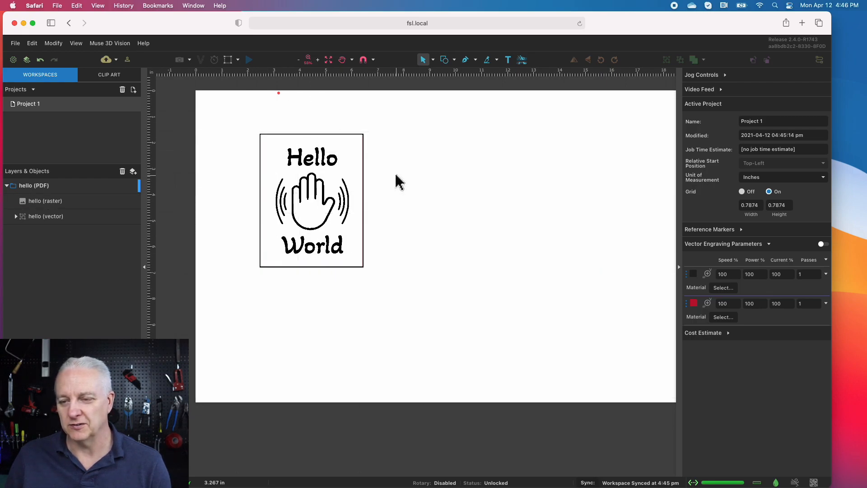
pyautogui.click(374, 60)
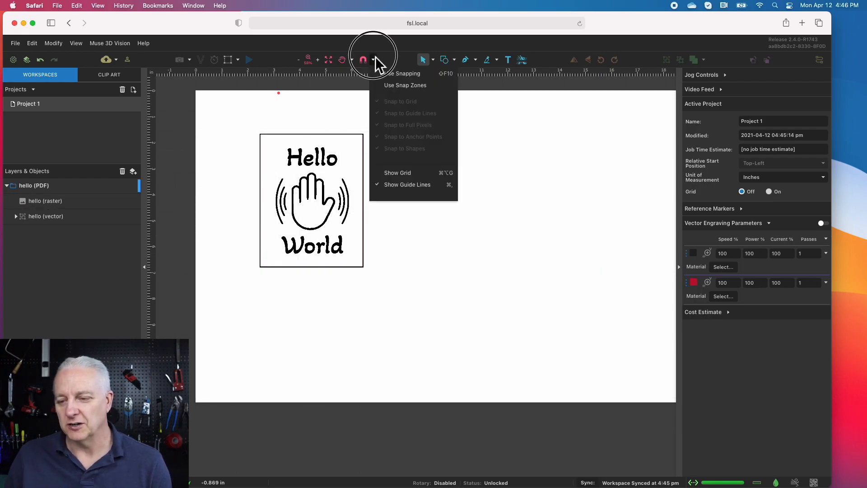
pyautogui.click(390, 173)
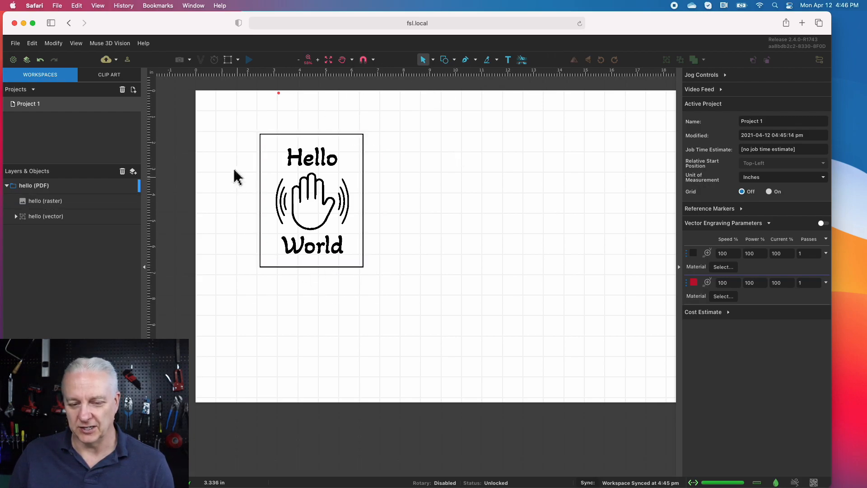
pyautogui.click(264, 191)
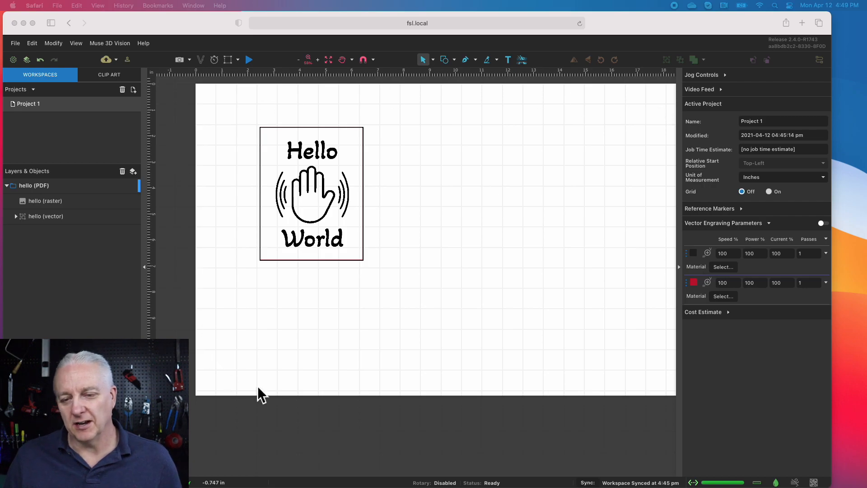
# - Capture the laser bed with the camera, keeping Honeycomb Present and Bottom Panel Present enabled
pyautogui.click(182, 63)
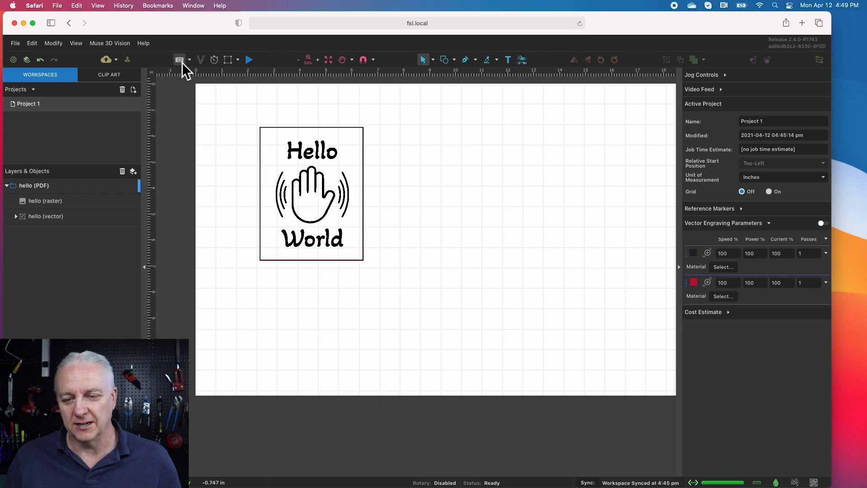
pyautogui.click(183, 62)
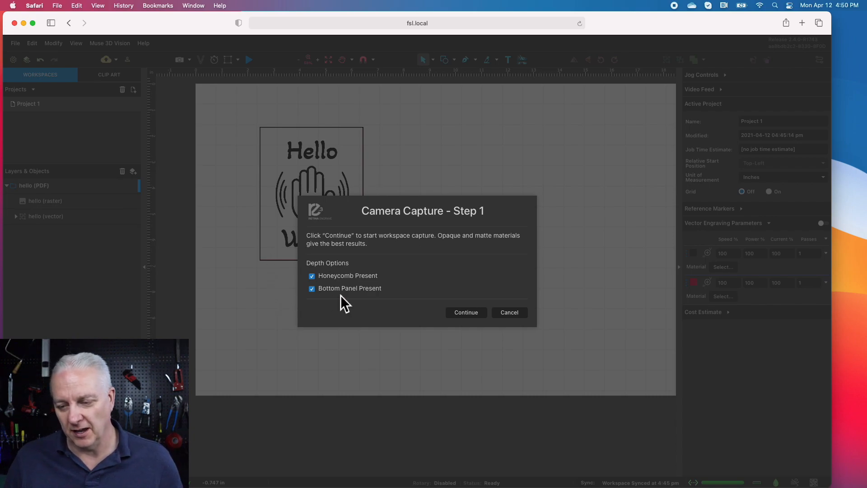
pyautogui.click(466, 313)
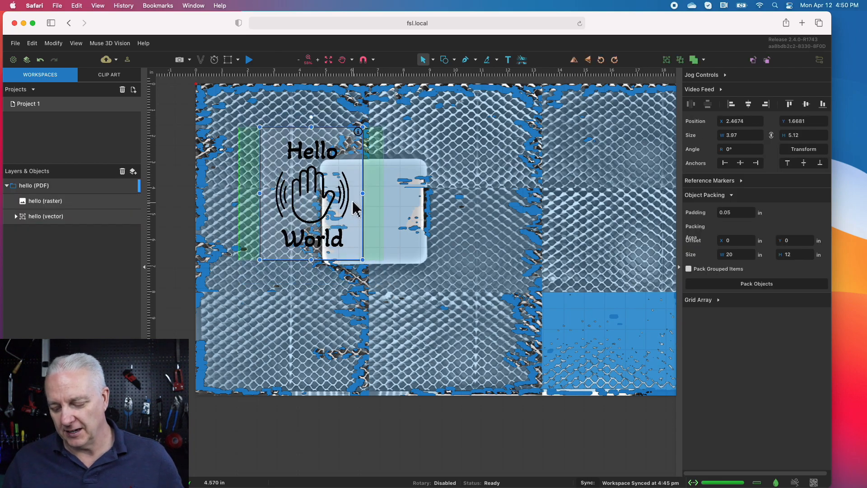
# - Move the whole Hello World design right and down onto the material in the camera image, to about X 4.83, Y 2.30 in
pyautogui.press('Right')
pyautogui.press('Right')
pyautogui.press('Right')
pyautogui.press('Right')
pyautogui.press('Right')
pyautogui.press('Right')
pyautogui.press('Right')
pyautogui.press('Right')
pyautogui.press('Right')
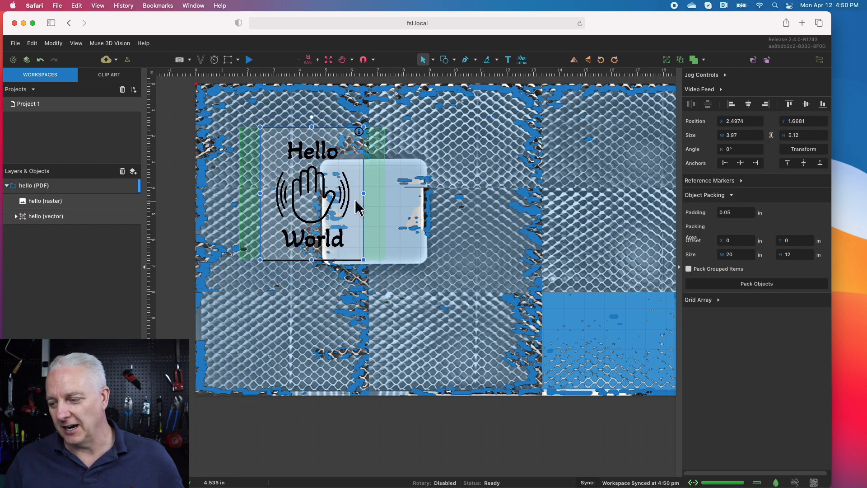
pyautogui.press('Down')
pyautogui.press('Down')
pyautogui.press('Down')
pyautogui.press('Down')
pyautogui.press('Down')
pyautogui.press('Down')
pyautogui.press('Down')
pyautogui.press('Down')
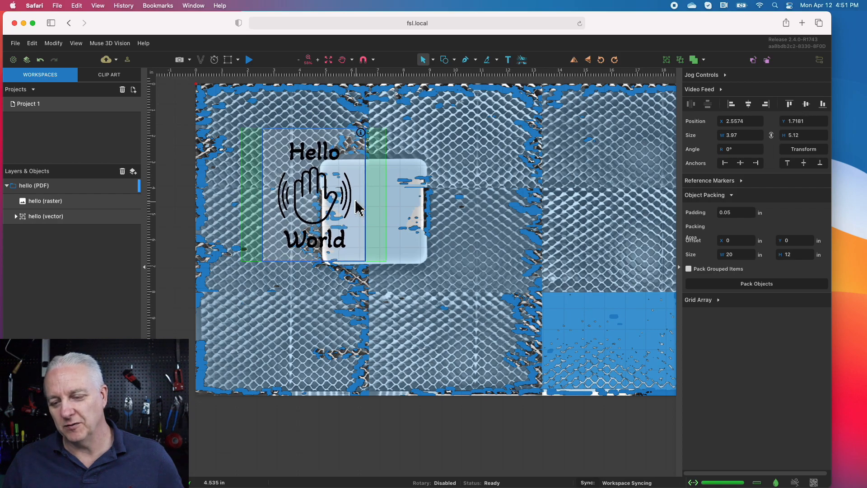
pyautogui.press('Right')
pyautogui.press('Right')
pyautogui.press('Right')
pyautogui.press('Right')
pyautogui.press('Right')
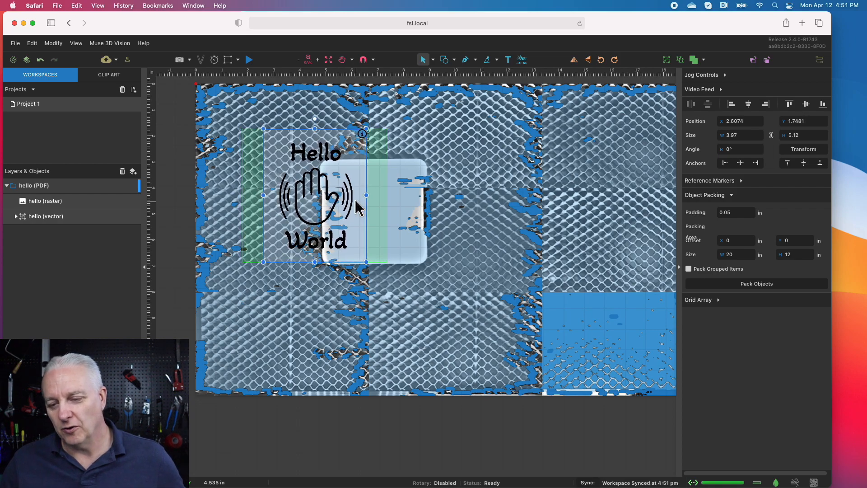
pyautogui.moveTo(328, 199); pyautogui.dragTo(388, 212)
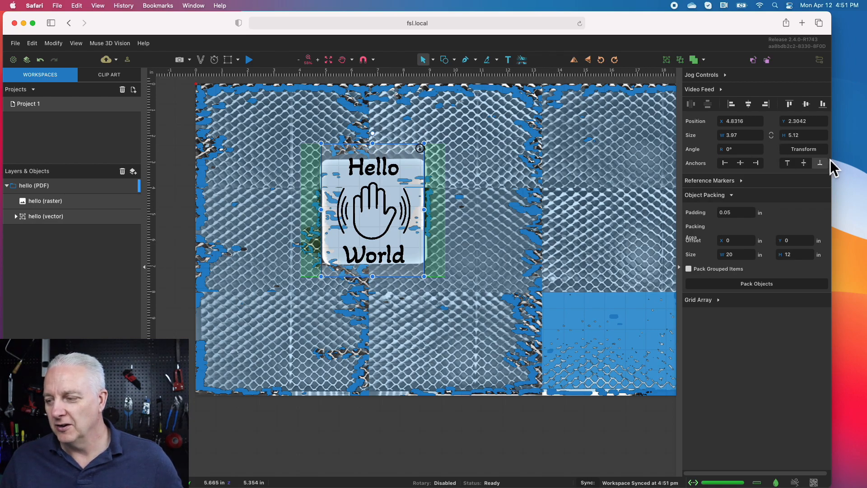
# - Lock the design's aspect ratio, try shortening only its height to 4.16 in, and undo the resize
pyautogui.click(772, 135)
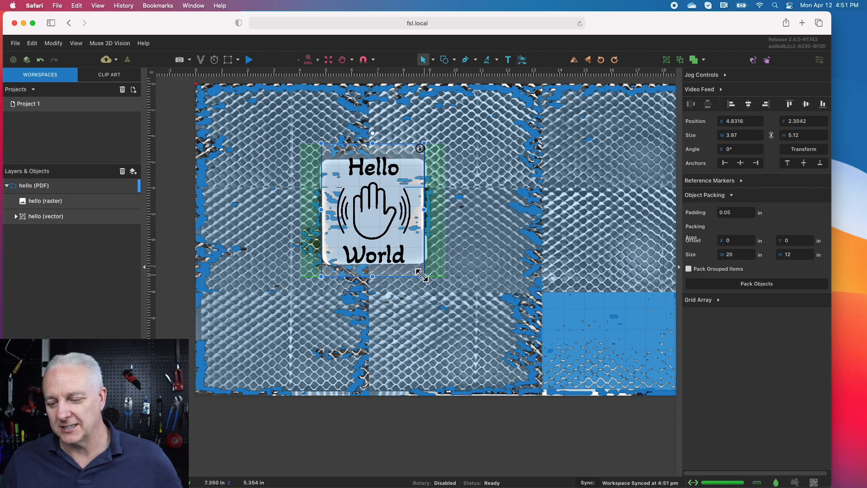
pyautogui.moveTo(372, 277); pyautogui.dragTo(379, 252)
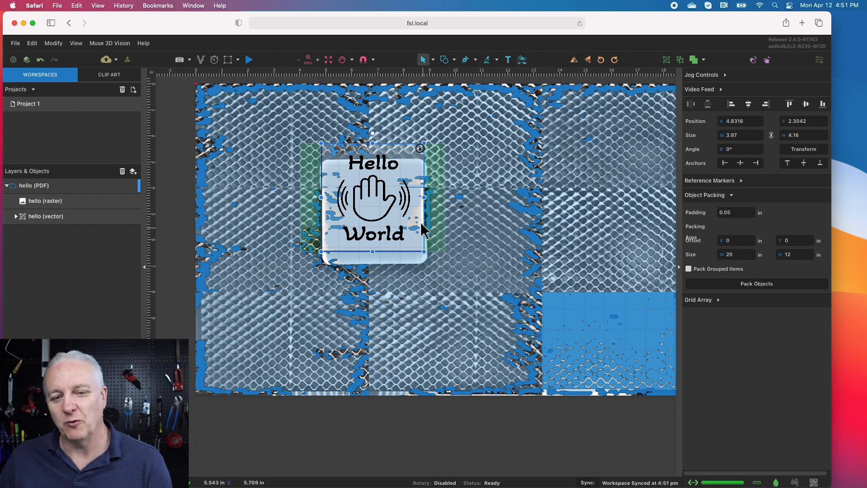
pyautogui.click(41, 59)
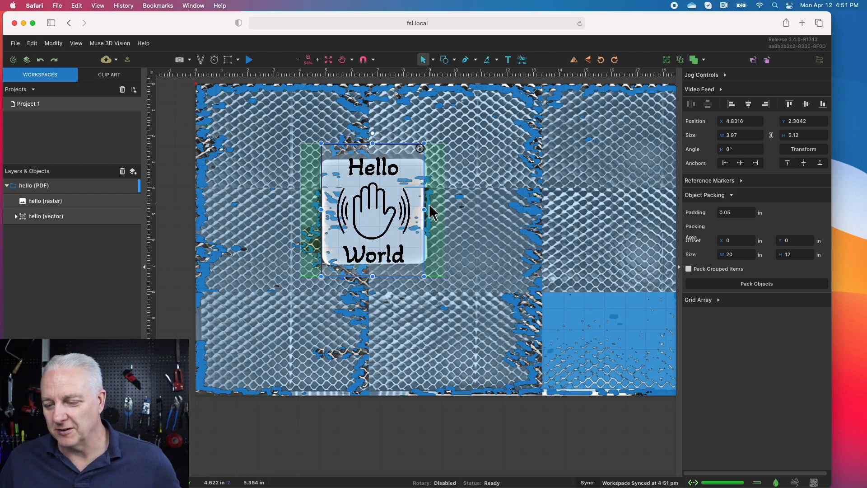
# - Scale the design proportionally to about 2.81 x 3.62 in and center it on the material, at about X 5.51, Y 3.07
pyautogui.moveTo(422, 276); pyautogui.dragTo(402, 232)
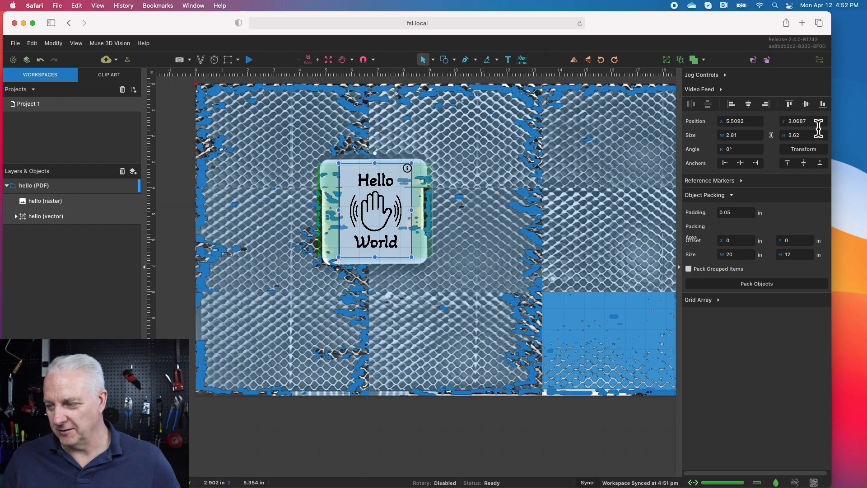
# - Set the Hello World design's Y position to 3 in, and nudge the design to about X 5.50, Y 3.12 in
pyautogui.doubleClick(804, 123)
pyautogui.write('3')
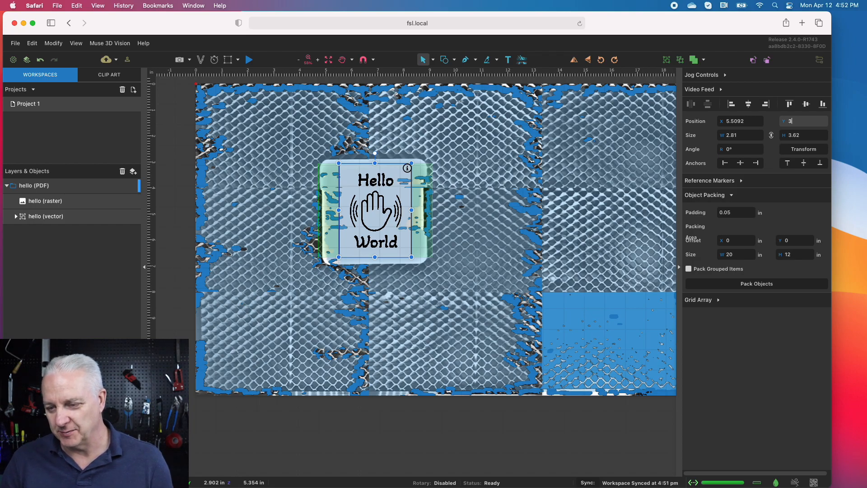
pyautogui.press('Return')
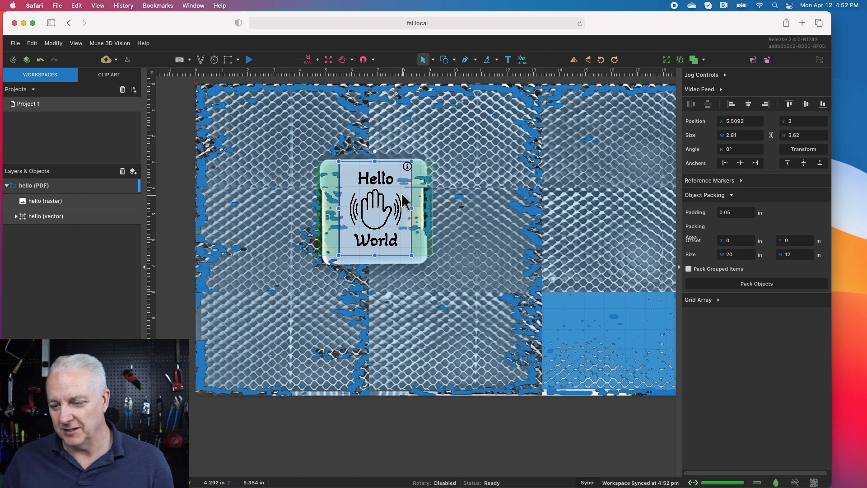
pyautogui.moveTo(403, 195); pyautogui.dragTo(404, 198)
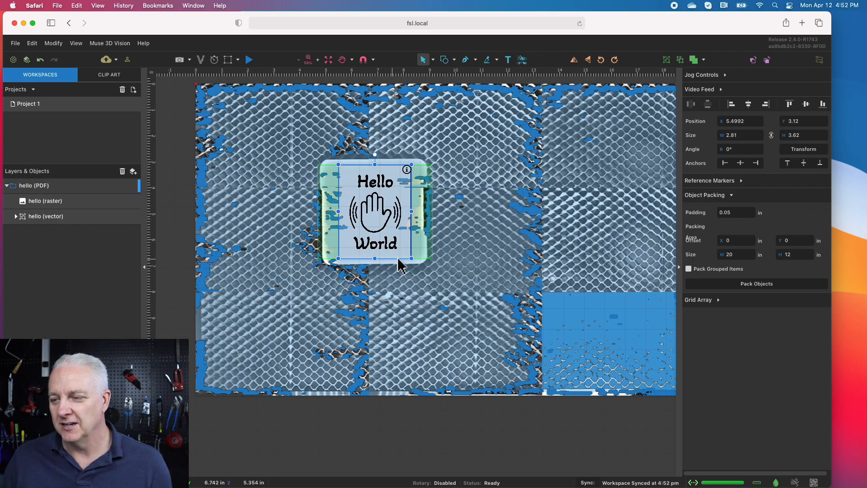
# - Rotate the Hello World design 90° right, turn it 90° left twice, and rotate it back to upright
pyautogui.click(616, 60)
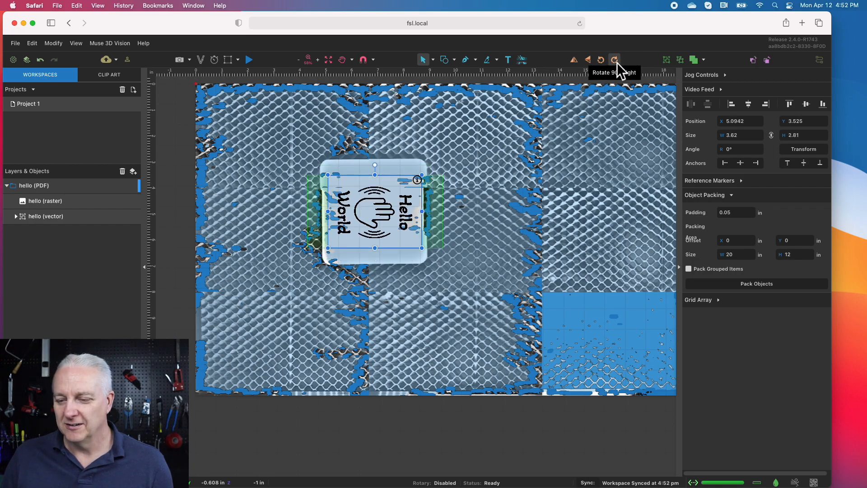
pyautogui.click(601, 62)
pyautogui.click(601, 61)
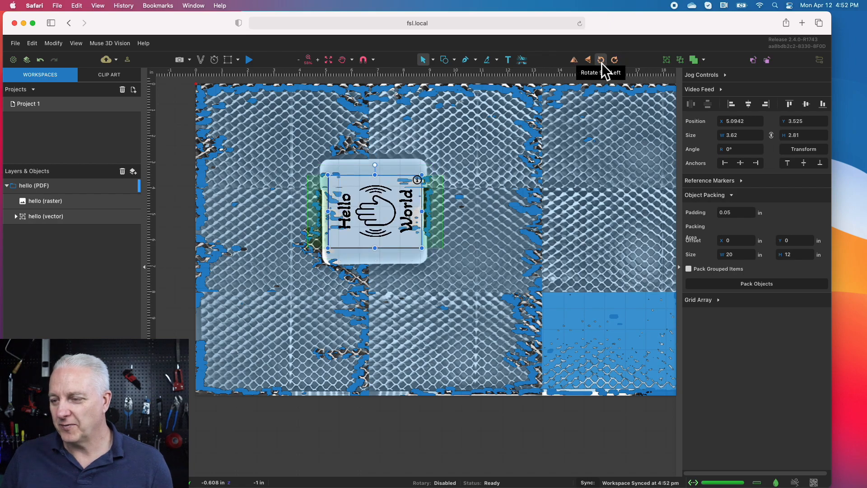
pyautogui.click(616, 61)
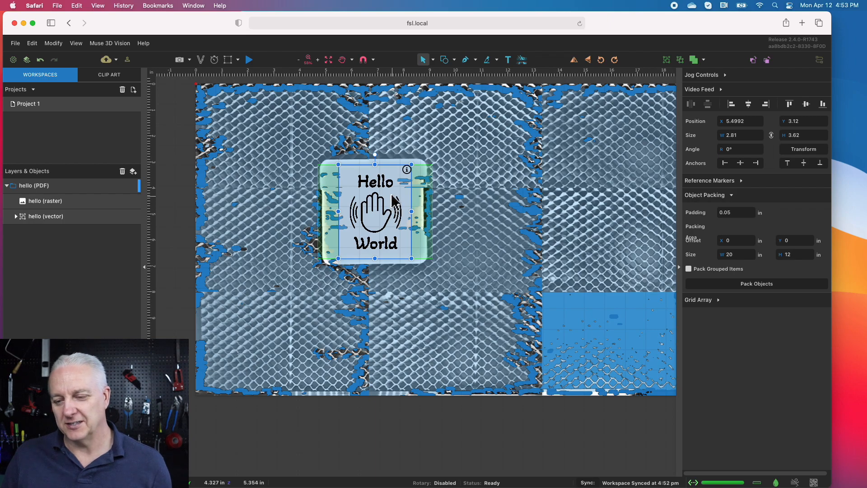
# - Mirror the whole Hello World design horizontally, look through its raster and vector layers, and flip it back
pyautogui.click(576, 60)
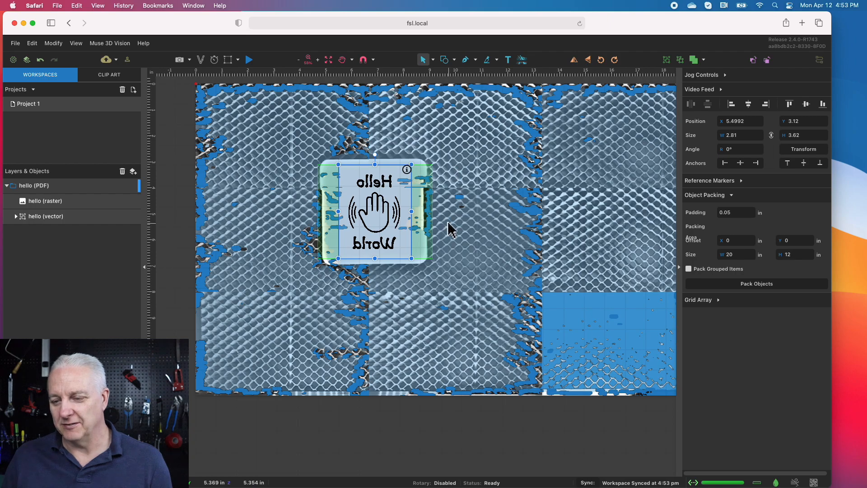
pyautogui.click(424, 223)
pyautogui.click(387, 183)
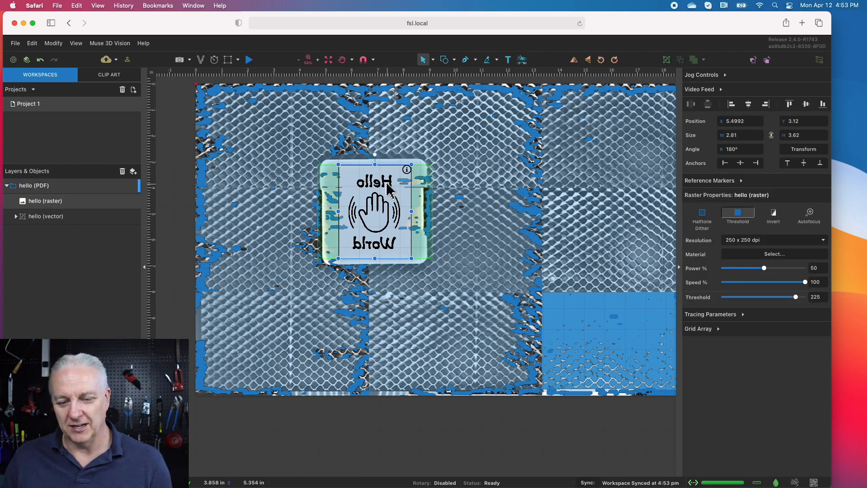
pyautogui.click(72, 244)
pyautogui.click(16, 217)
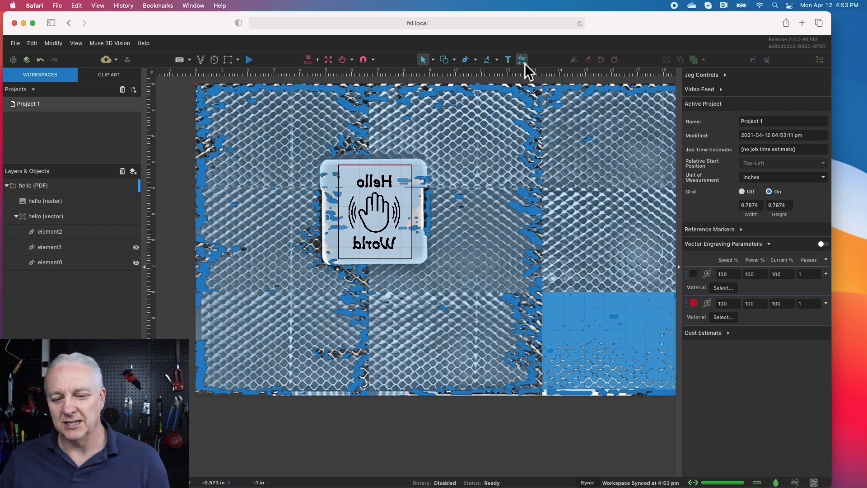
pyautogui.click(40, 186)
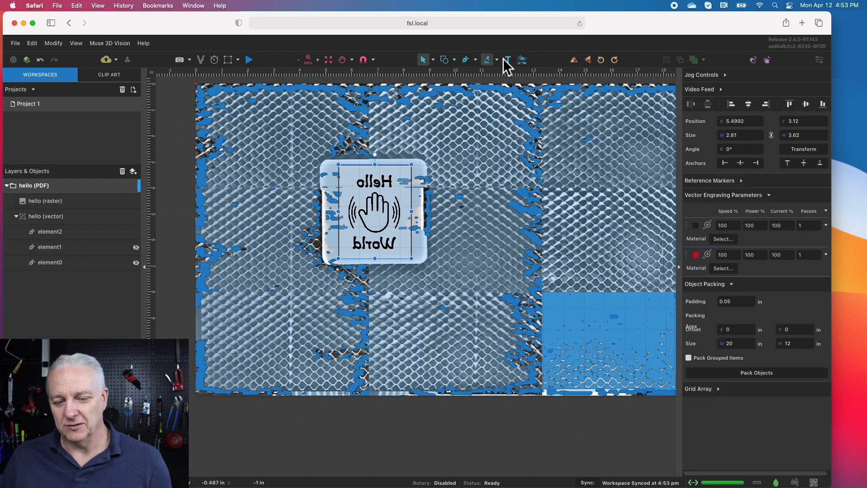
pyautogui.click(16, 216)
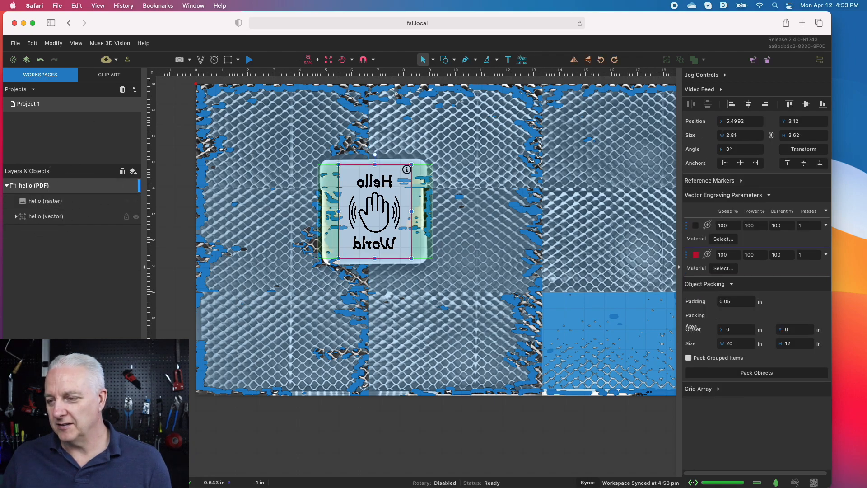
pyautogui.click(574, 60)
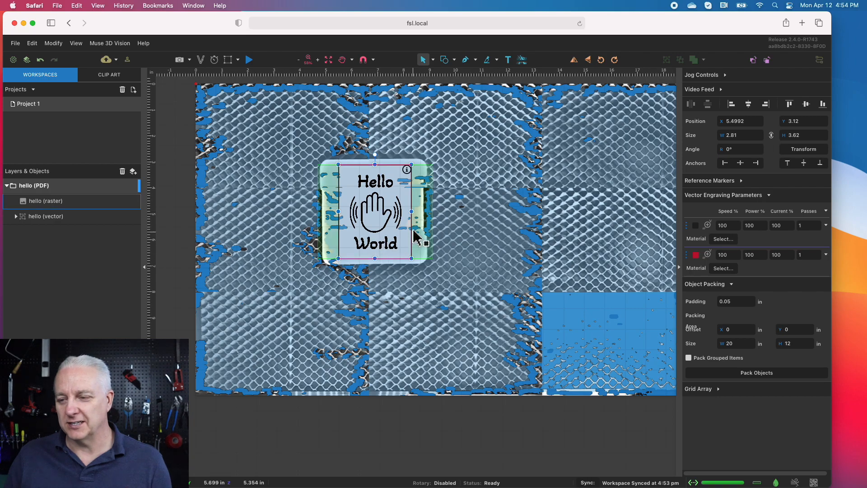
# - Add a text object over the design and move it just below the word World, at about X 6.03, Y 6.39 in
pyautogui.click(511, 62)
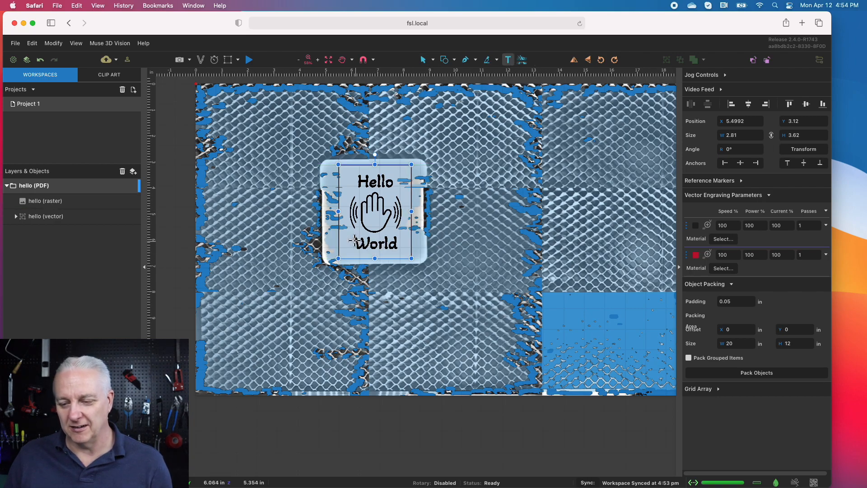
pyautogui.click(358, 253)
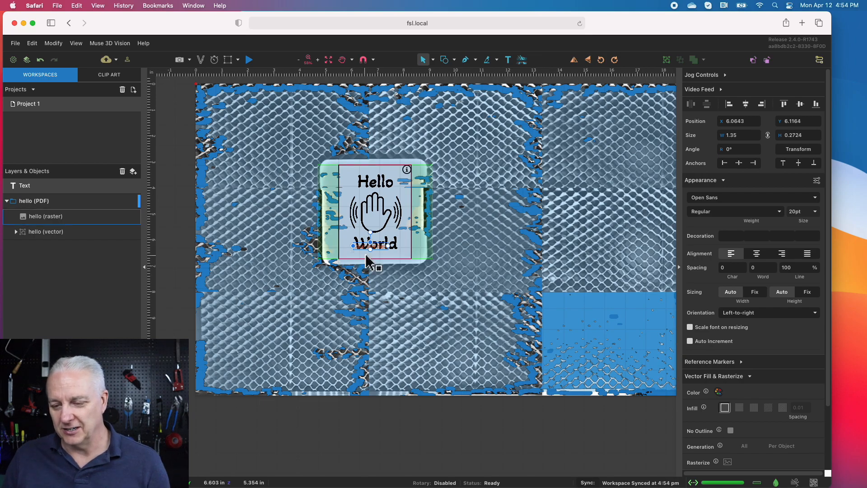
pyautogui.click(33, 191)
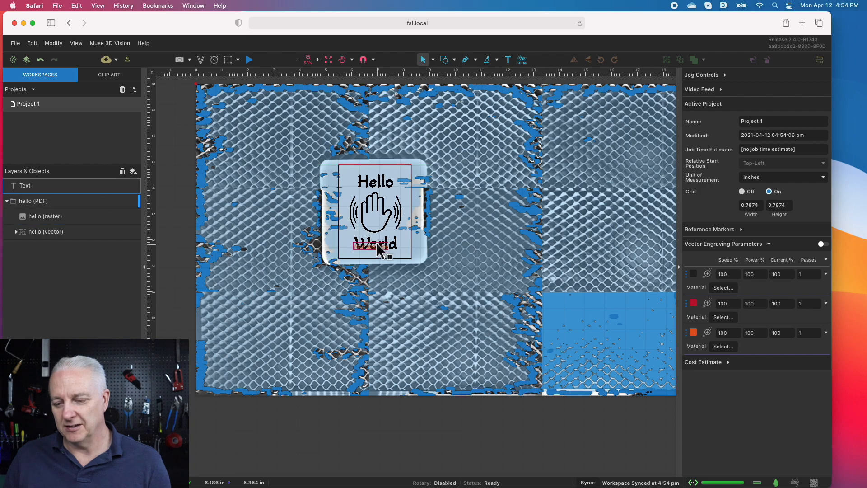
pyautogui.moveTo(377, 245); pyautogui.dragTo(375, 252)
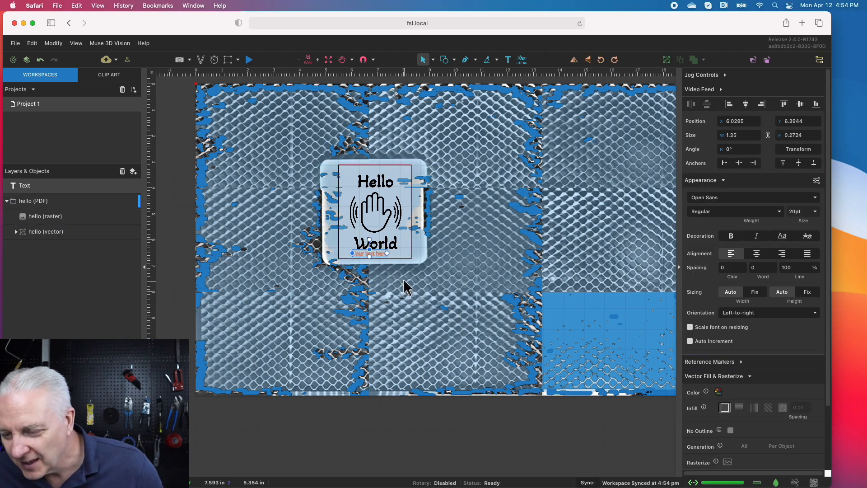
# - Replace the placeholder wording of the new text object below World with "xxxxxxxx"
pyautogui.doubleClick(377, 254)
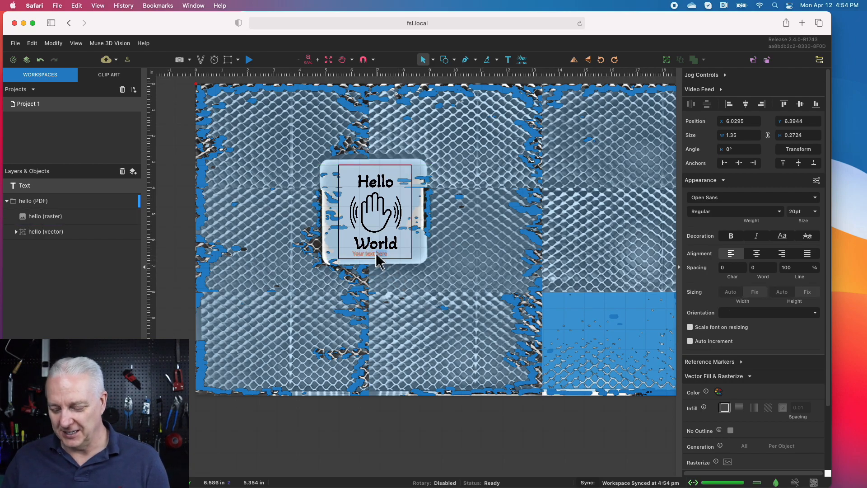
pyautogui.press('BackSpace')
pyautogui.press('BackSpace')
pyautogui.press('BackSpace')
pyautogui.press('BackSpace')
pyautogui.press('BackSpace')
pyautogui.press('BackSpace')
pyautogui.press('BackSpace')
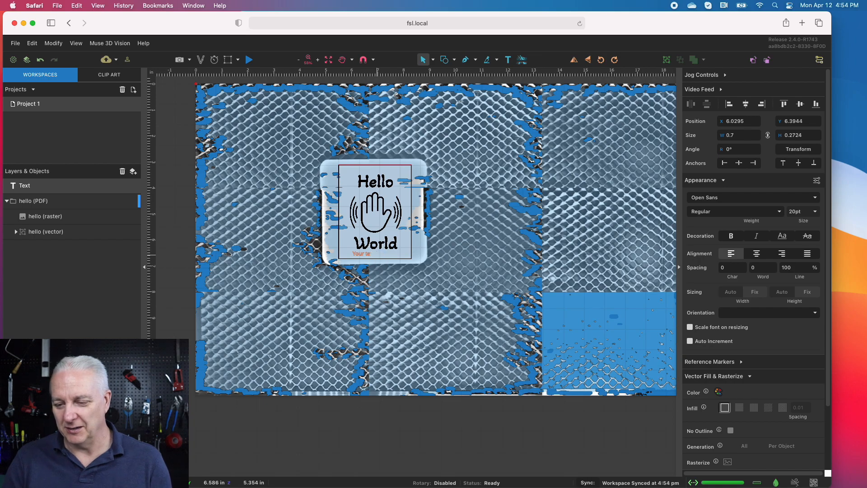
pyautogui.press('BackSpace')
pyautogui.press('BackSpace')
pyautogui.press('BackSpace')
pyautogui.press('BackSpace')
pyautogui.write('xxxxxxxx')
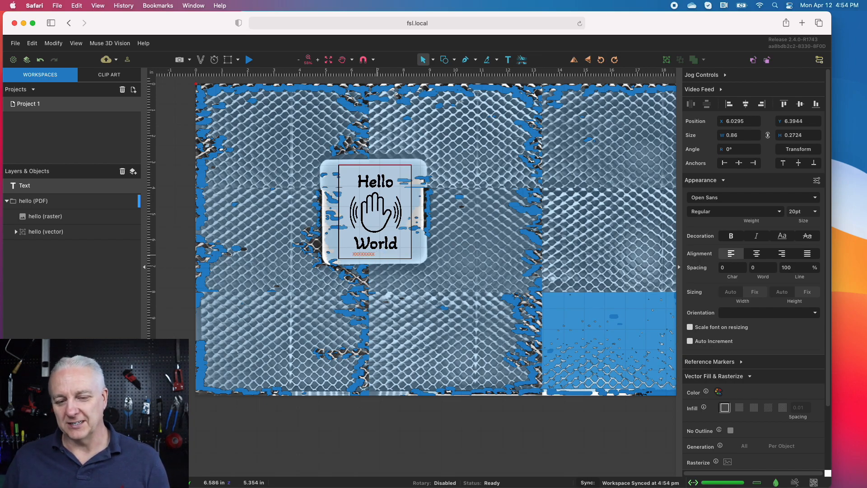
# - Hide the added text object and delete it from the project
pyautogui.click(26, 189)
pyautogui.click(26, 189)
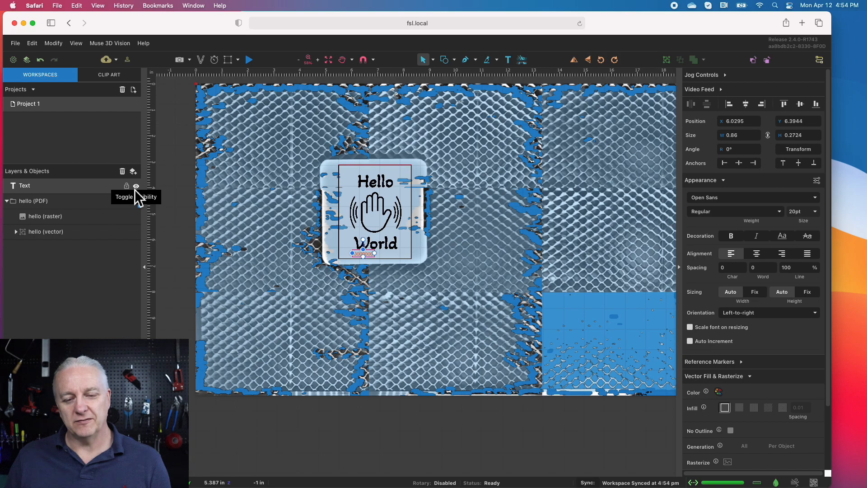
pyautogui.click(137, 188)
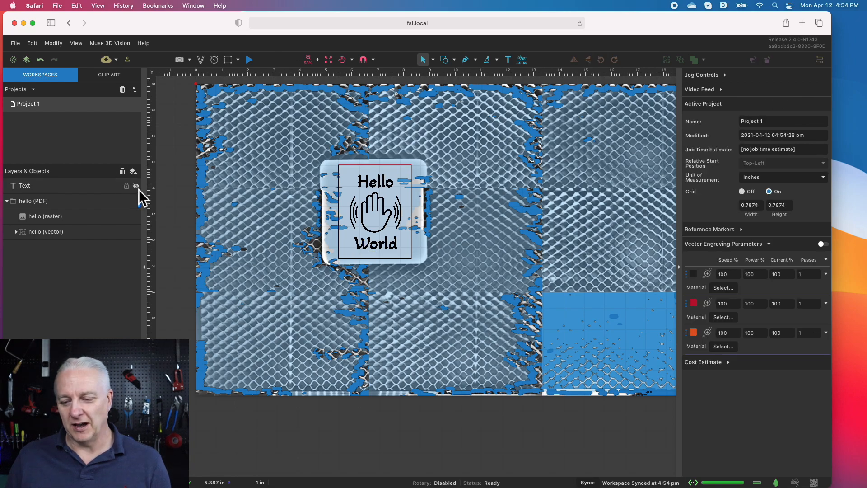
pyautogui.click(31, 187)
pyautogui.click(122, 173)
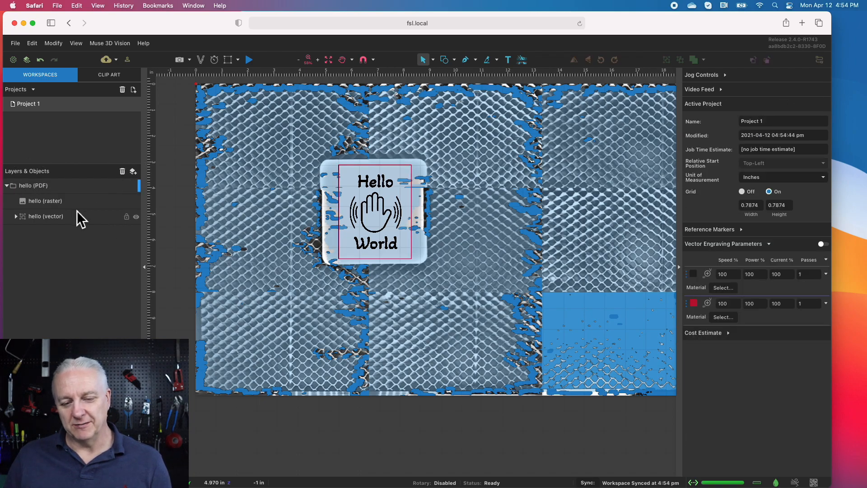
# - Examine the hidden elements in the hello (vector) group and the raster properties of the Hello World artwork
pyautogui.click(63, 223)
pyautogui.click(16, 216)
pyautogui.click(136, 247)
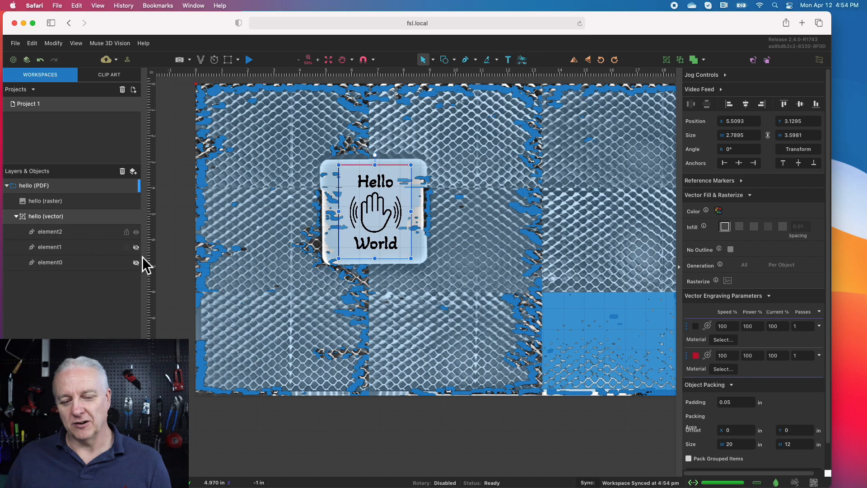
pyautogui.click(379, 253)
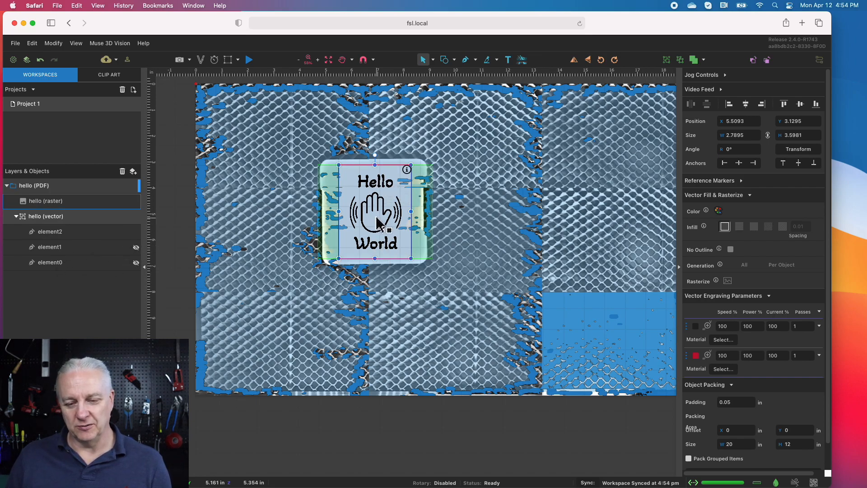
pyautogui.click(69, 249)
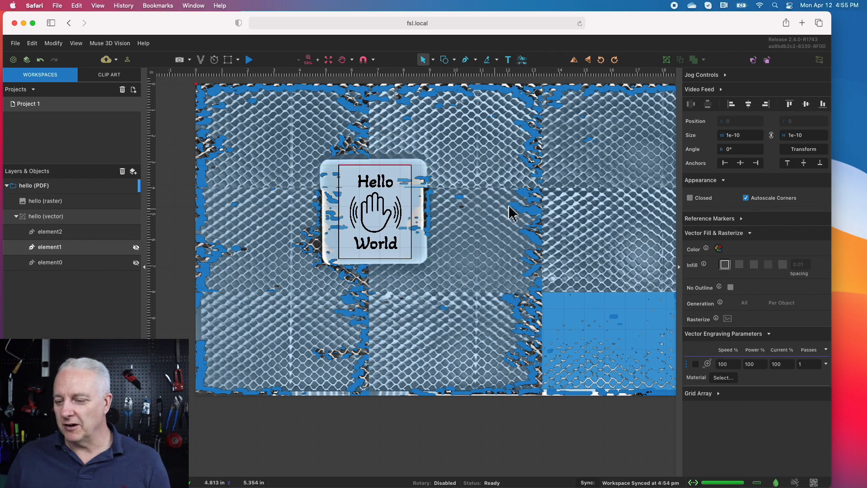
pyautogui.click(381, 226)
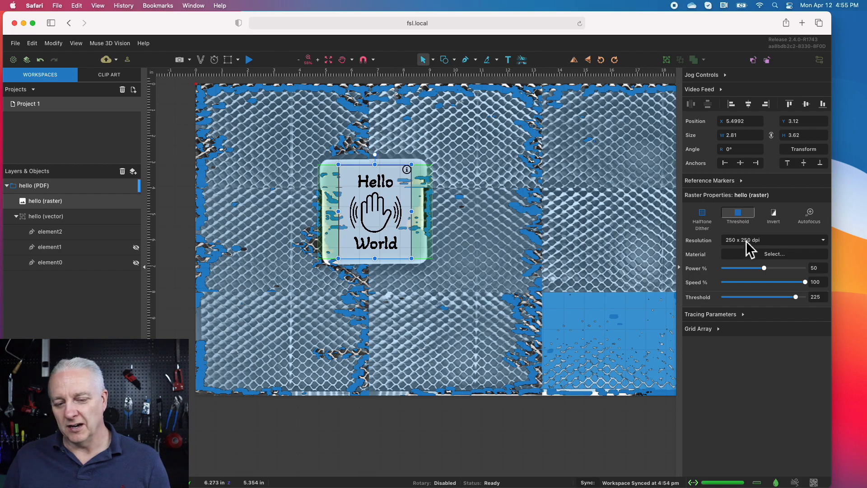
pyautogui.click(60, 264)
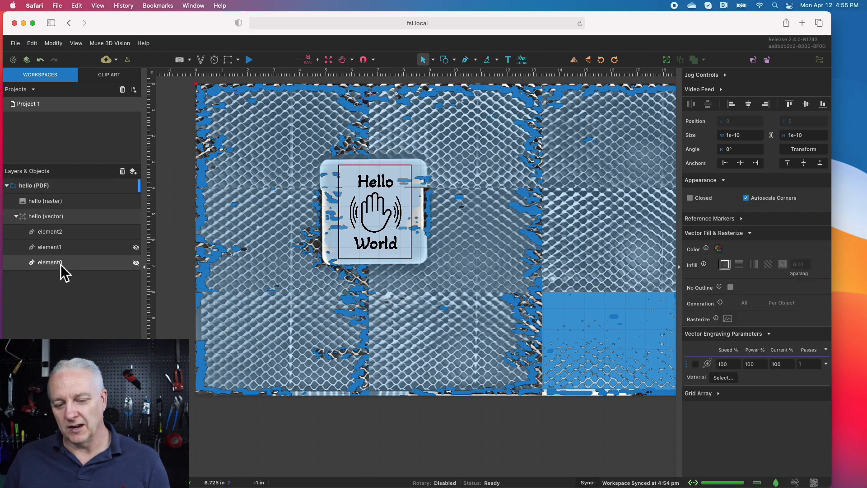
# - Assign the Baltic Birch - Cut 1/8 material to the border outline, element2, with 40% speed, 100% power, 100% current and 1 pass
pyautogui.click(58, 234)
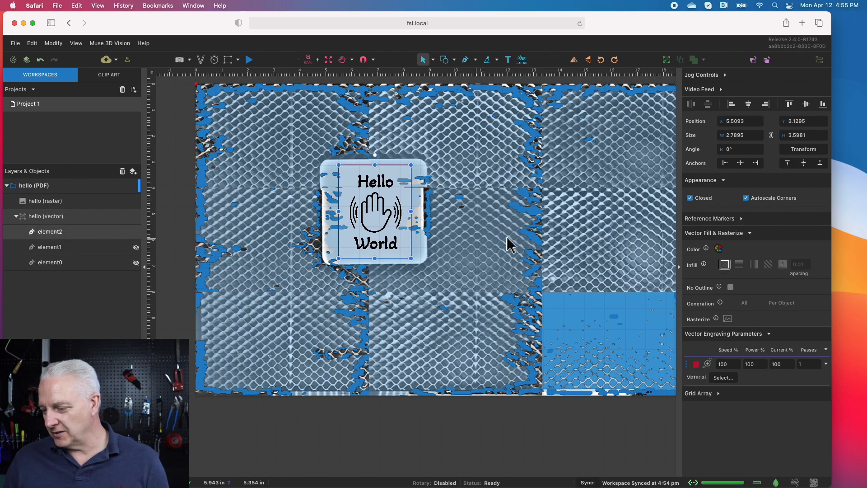
pyautogui.click(730, 380)
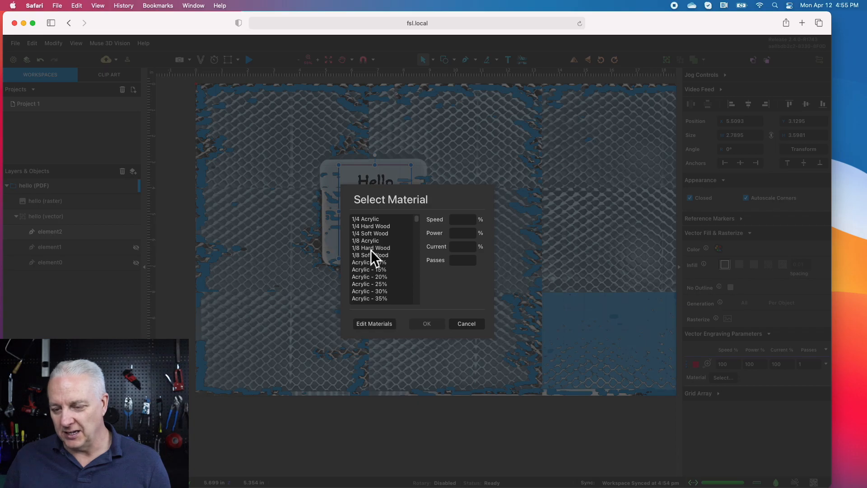
pyautogui.scroll(-10, 385, 250)
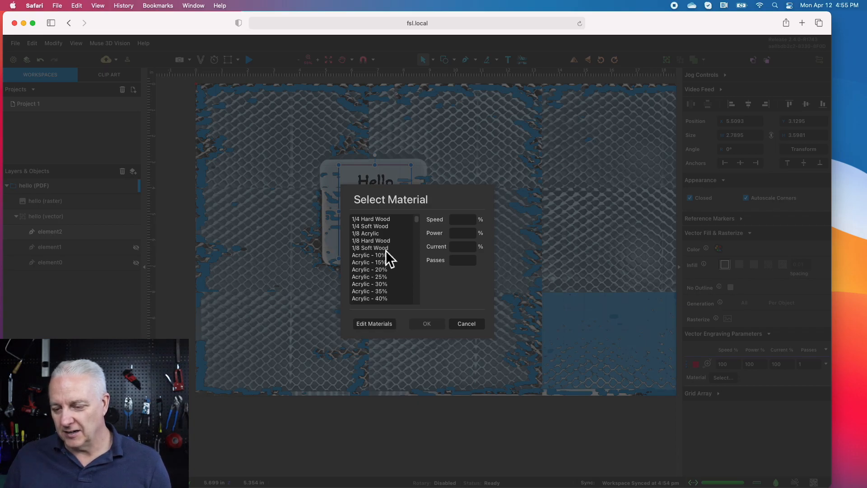
pyautogui.scroll(-6, 386, 252)
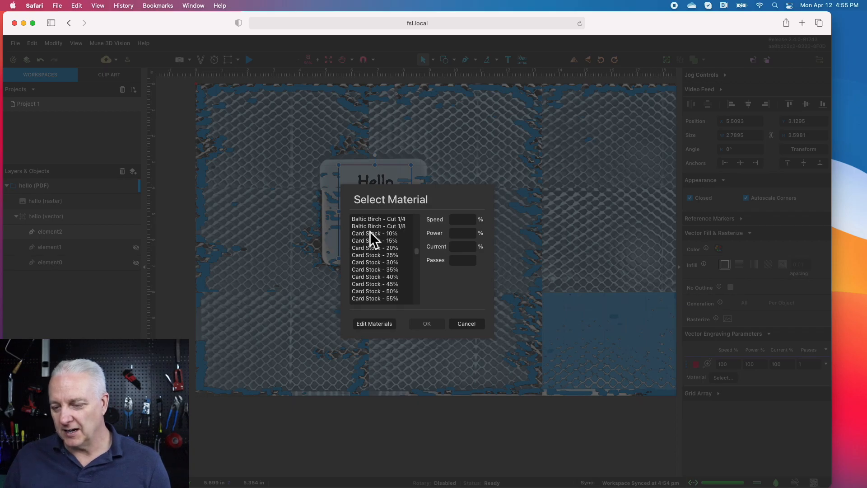
pyautogui.click(384, 227)
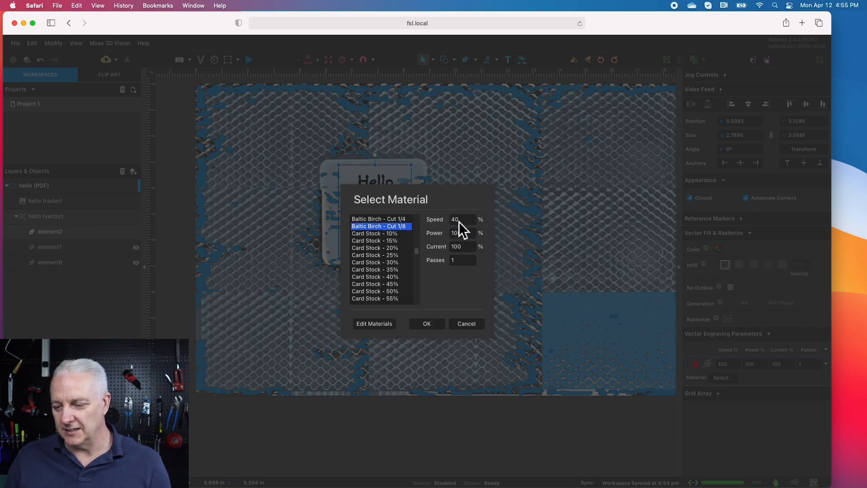
pyautogui.click(442, 325)
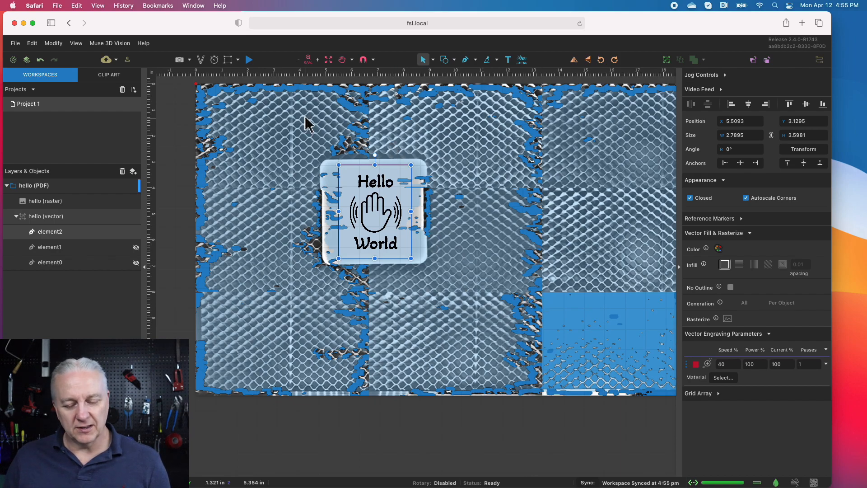
# - Trace the job's perimeter on the material, and estimate the job time
pyautogui.click(228, 61)
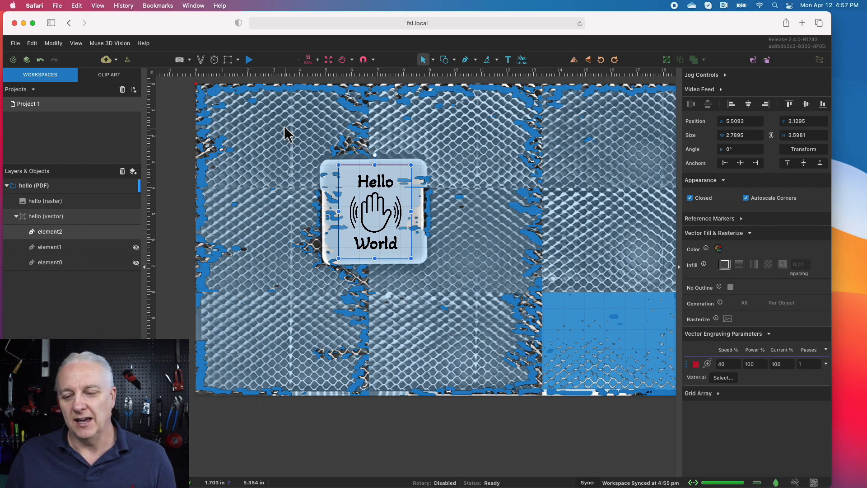
pyautogui.click(467, 173)
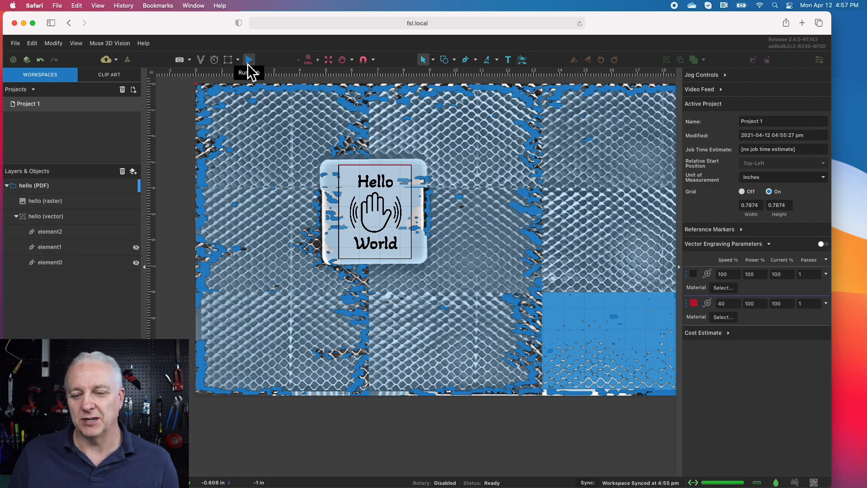
pyautogui.click(217, 64)
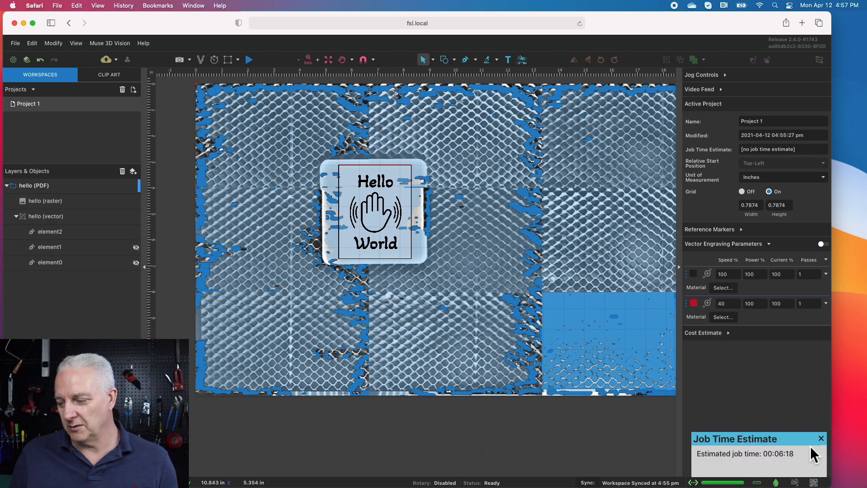
pyautogui.click(821, 439)
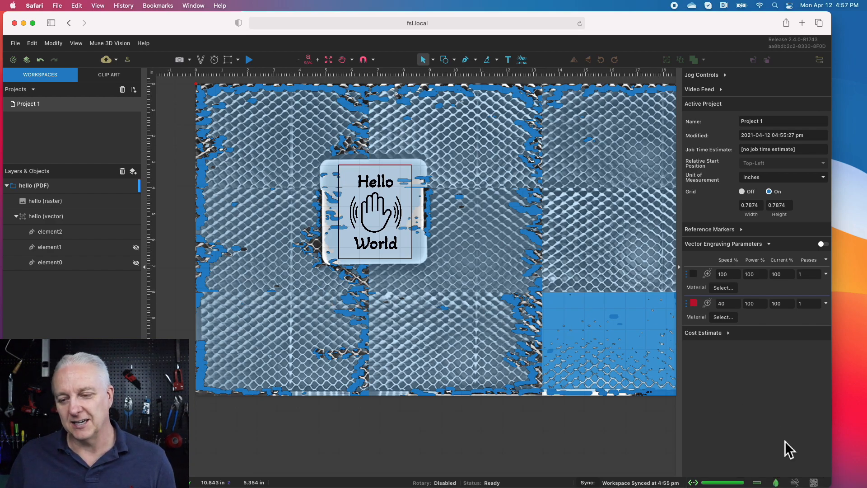
pyautogui.click(391, 181)
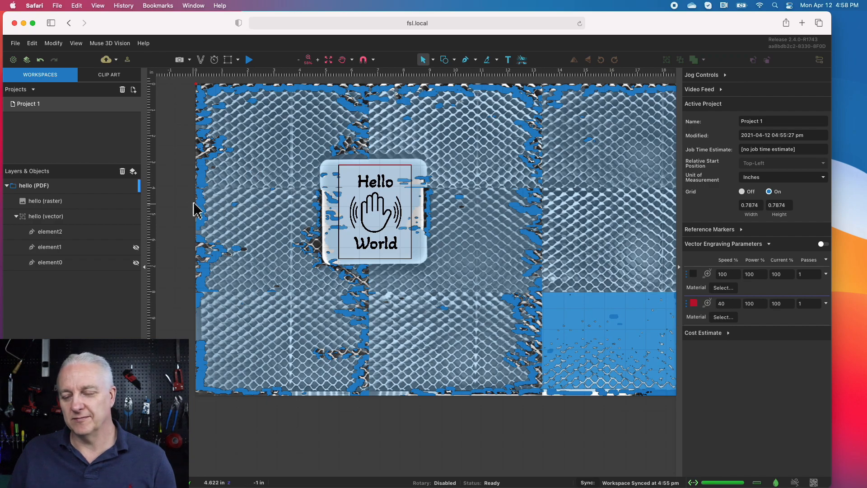
pyautogui.click(326, 217)
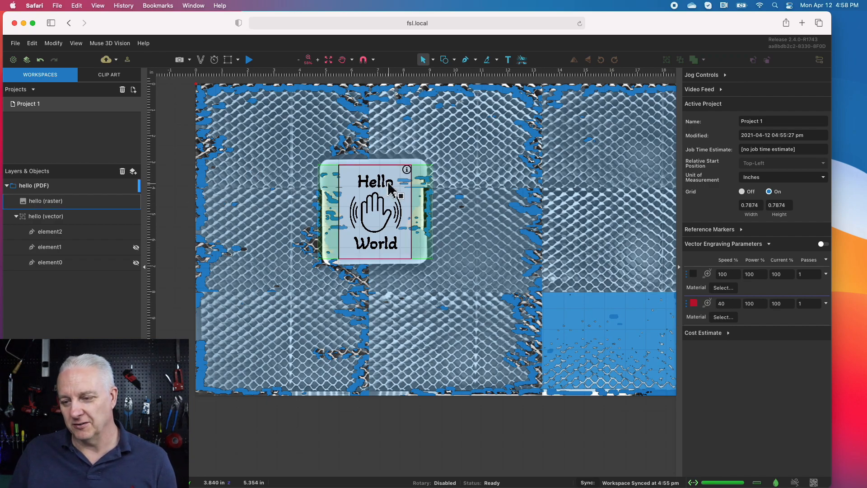